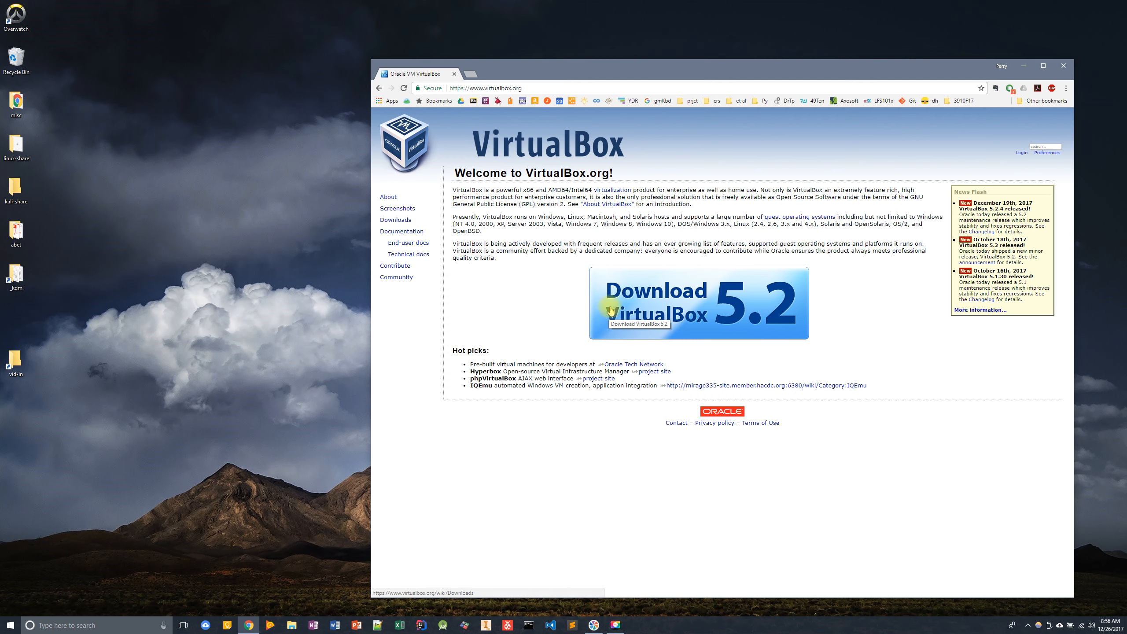
- Download the VirtualBox 5.2.4 installer for Windows hosts and save it to Downloads
left_click(657, 291)
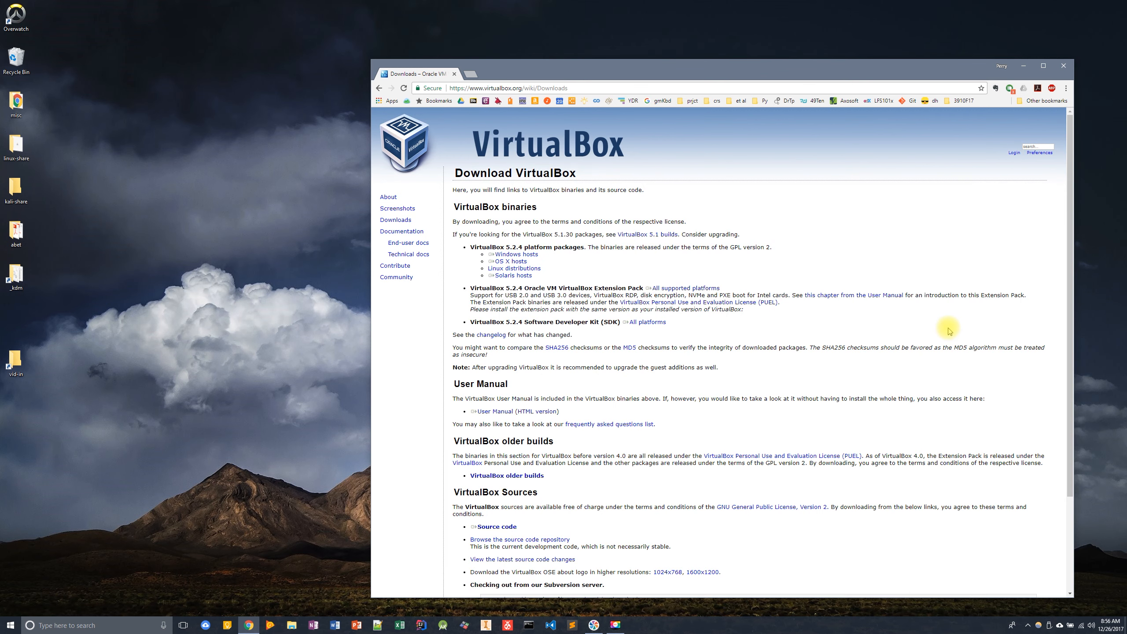
scroll(515, 229, "down", 1)
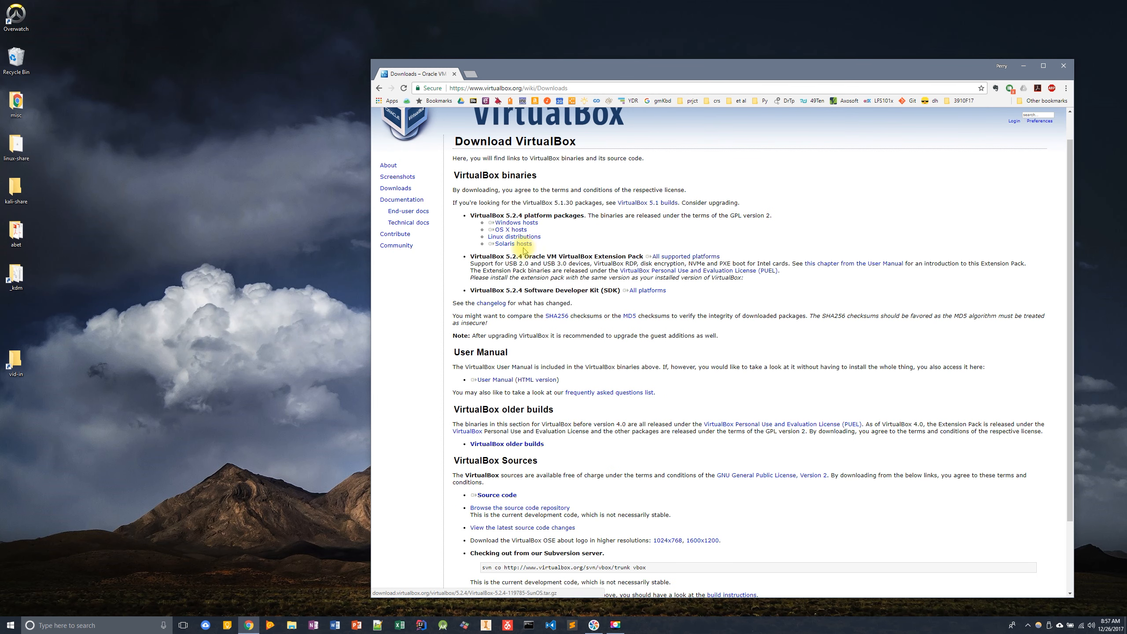
left_click(510, 224)
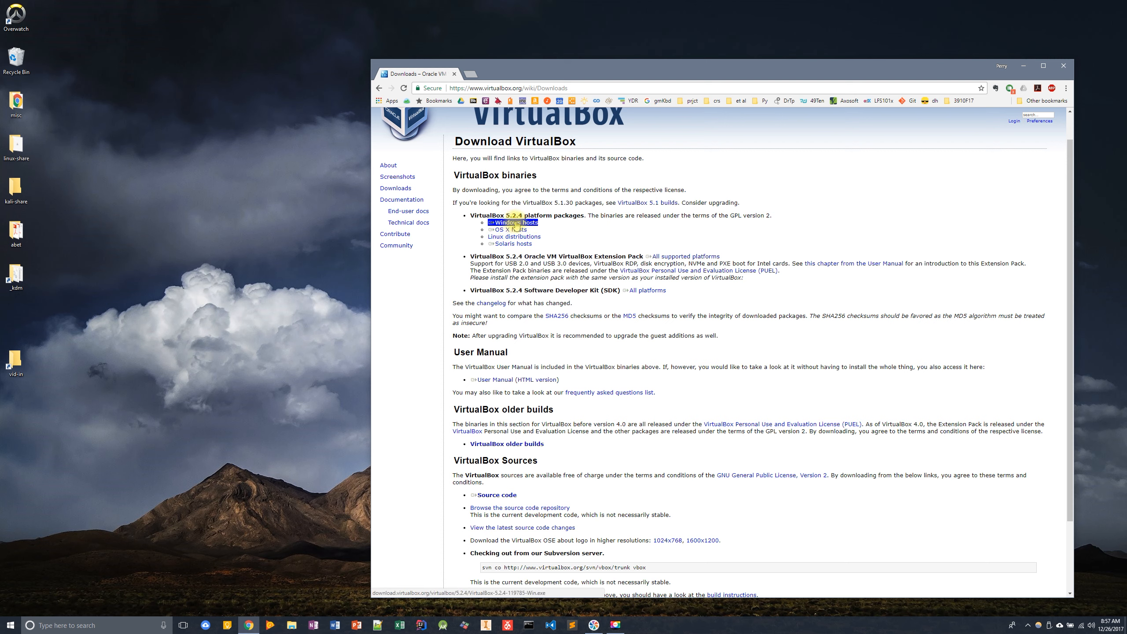
left_click(516, 225)
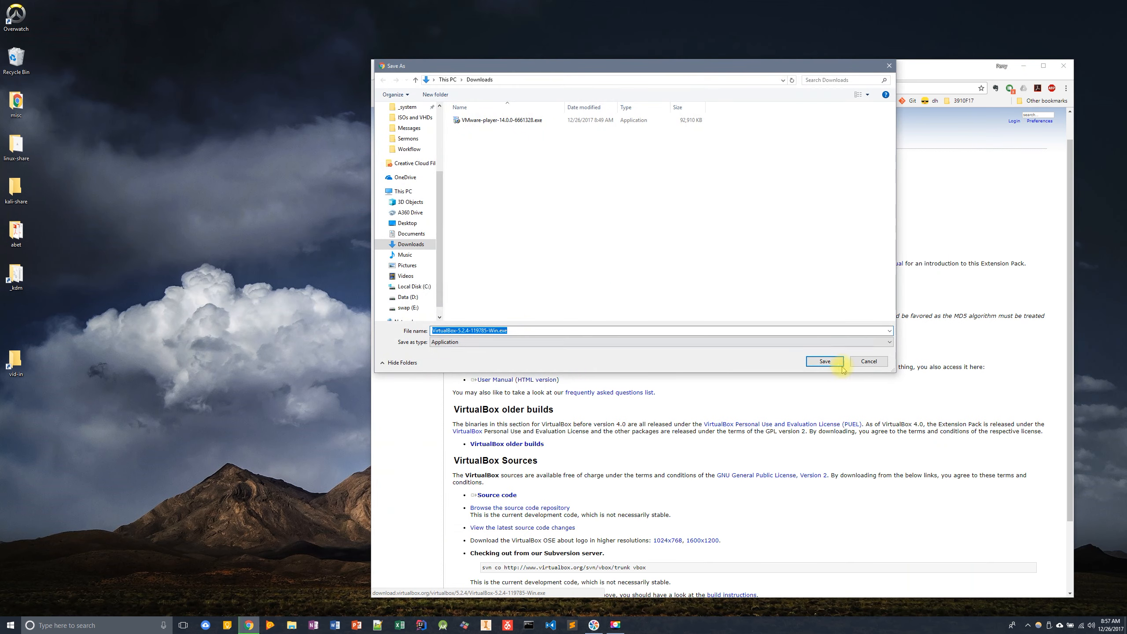
left_click(826, 362)
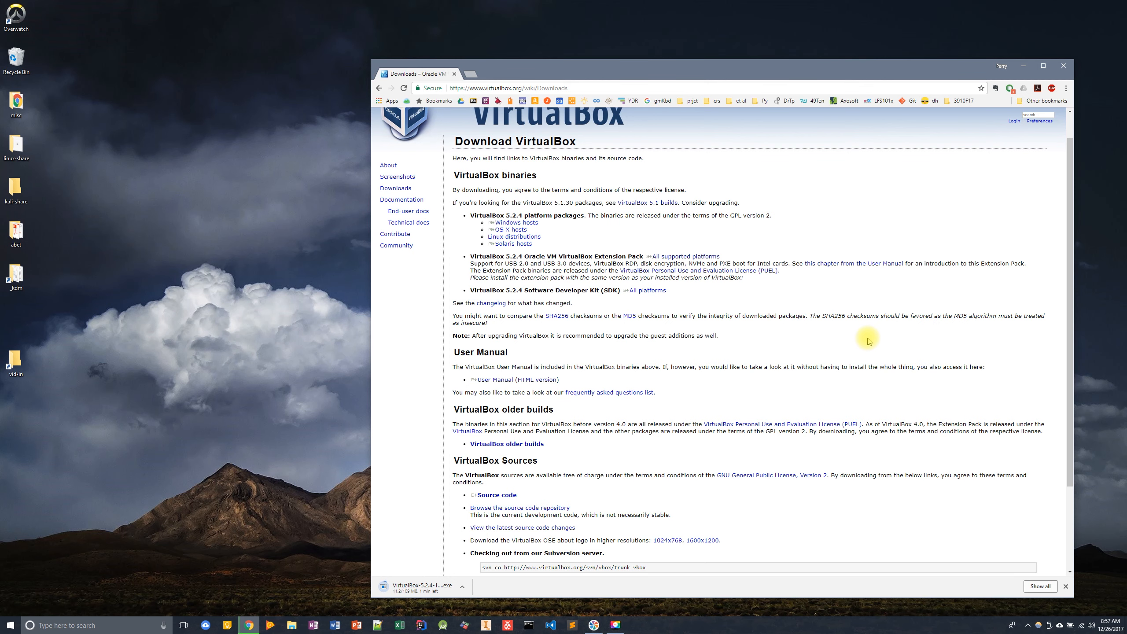
- Open the downloaded VirtualBox installer from its folder and run it
left_click(462, 586)
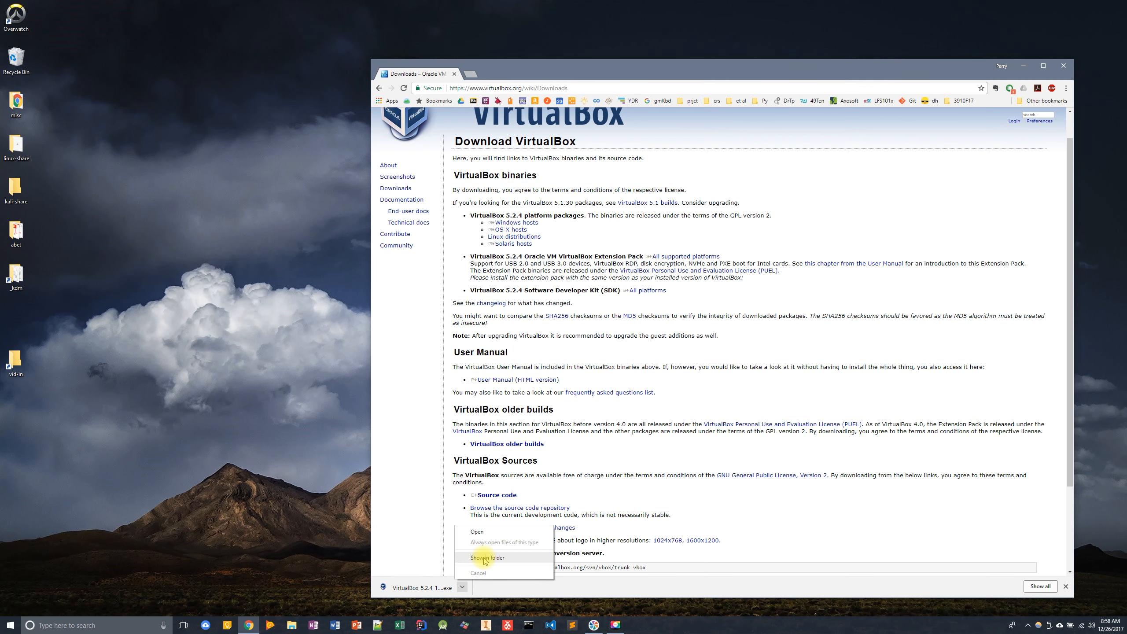
left_click(485, 559)
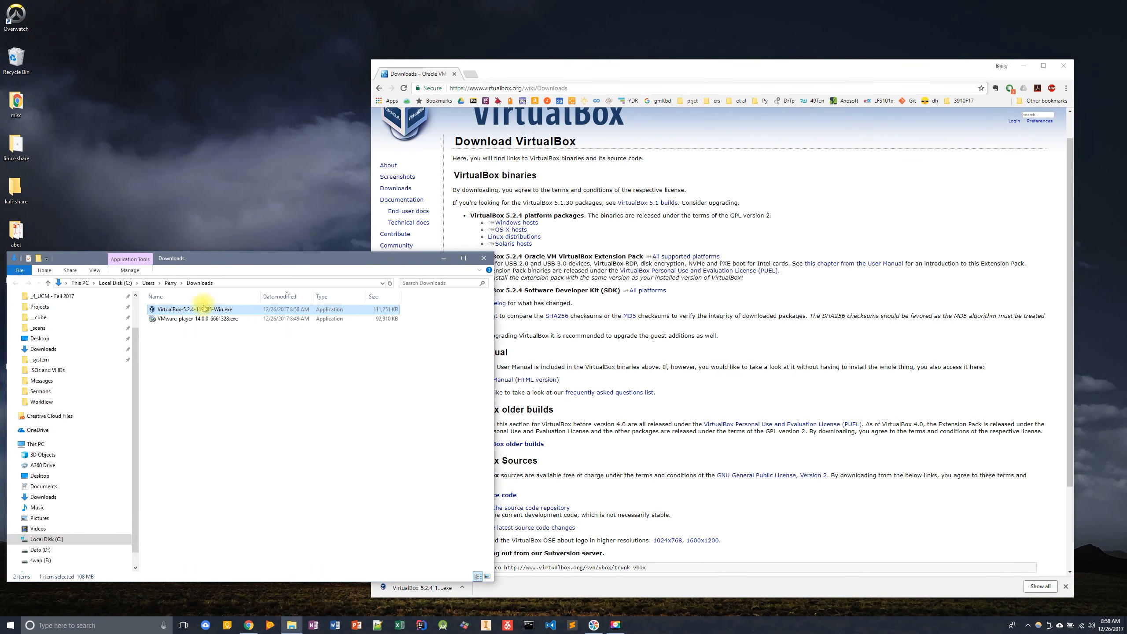
double_click(160, 310)
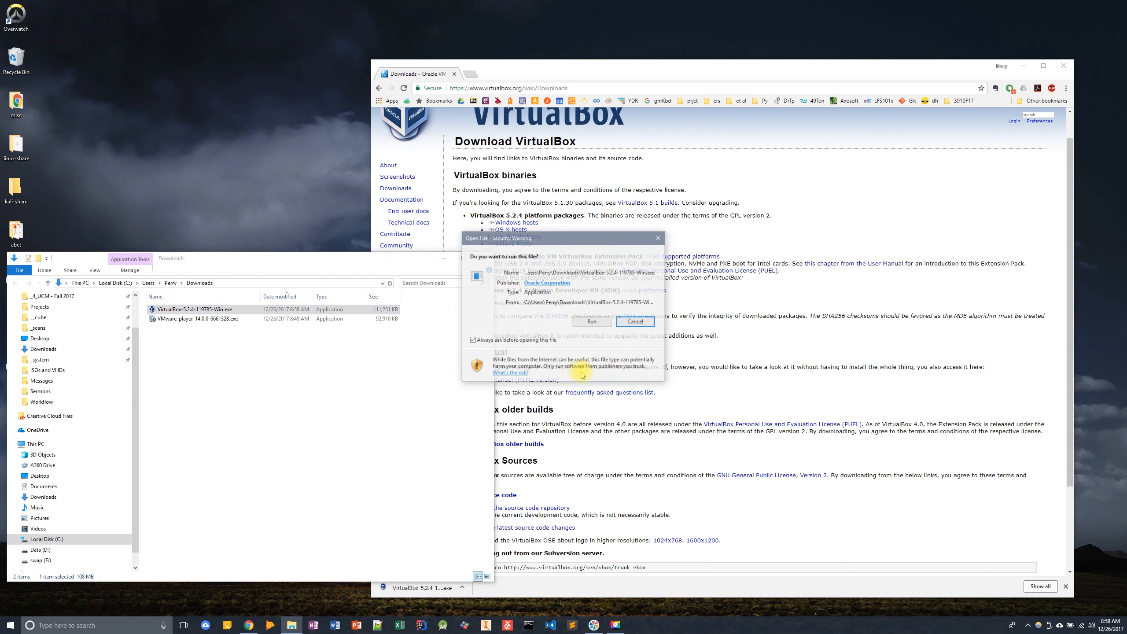
left_click(590, 321)
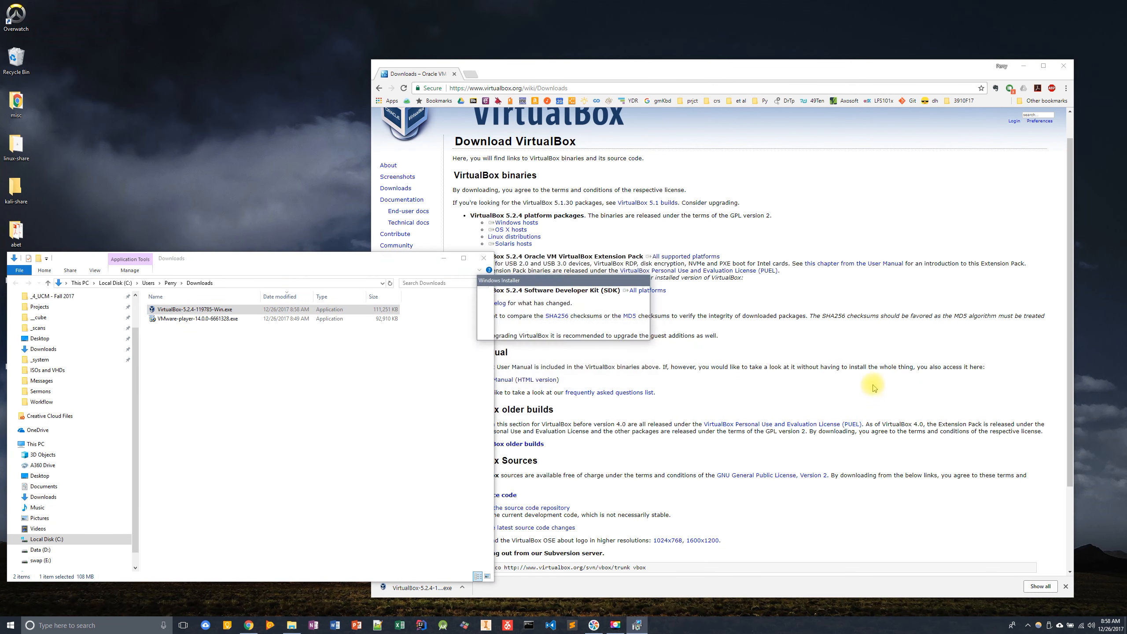
left_click(615, 382)
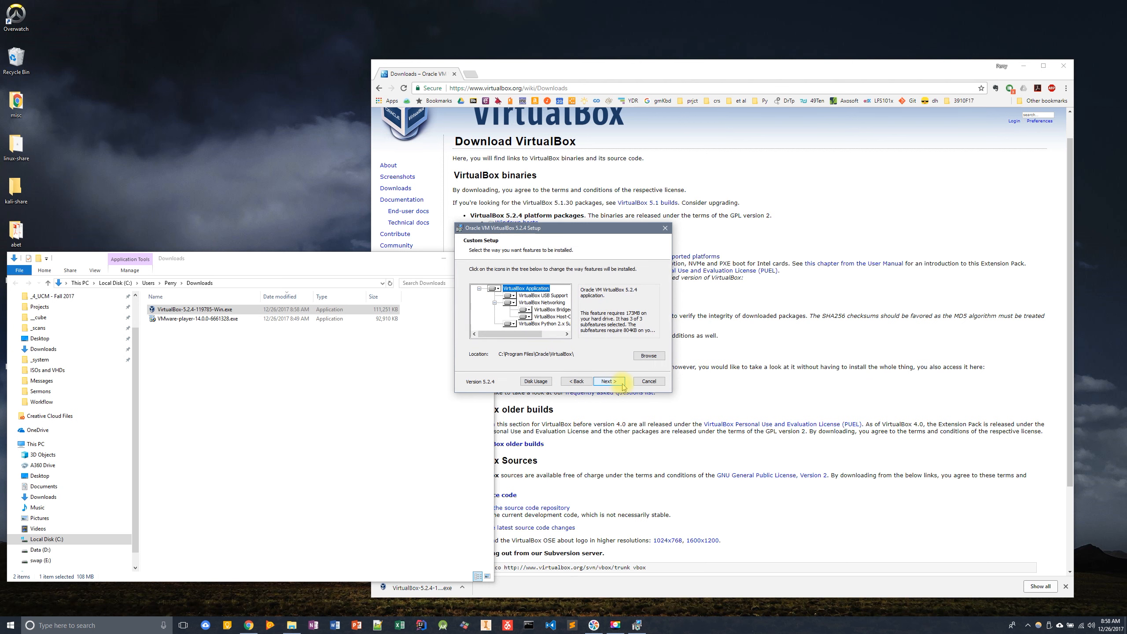
- Change the VirtualBox installation folder to D:\Program Files\Oracle\VirtualBox\ and continue the setup
left_click(647, 356)
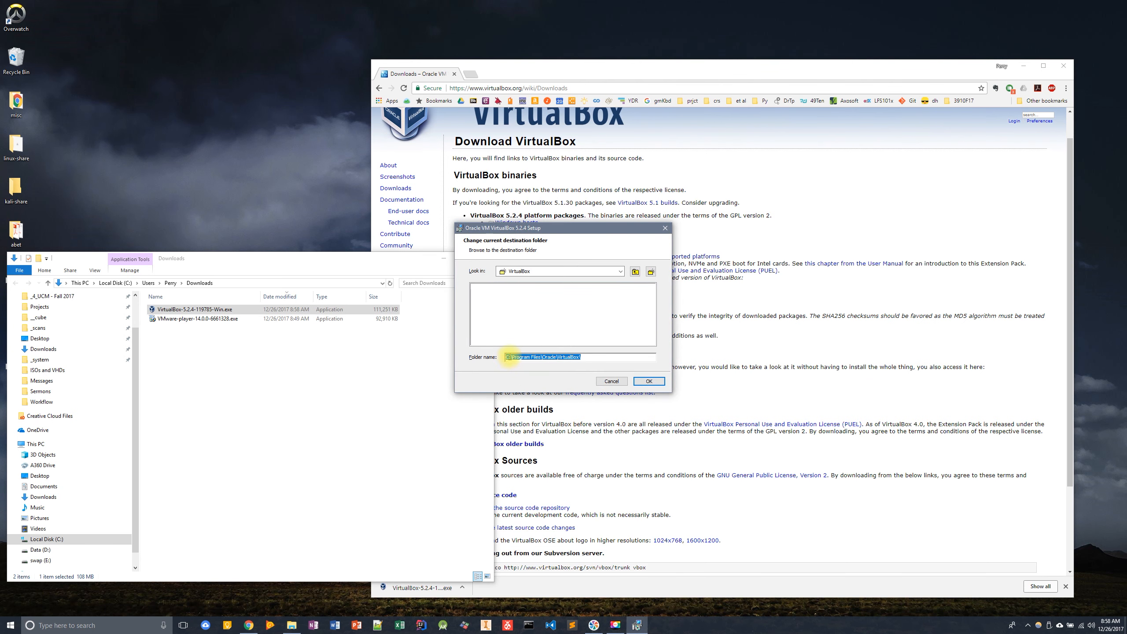
left_click(509, 357)
key("BackSpace")
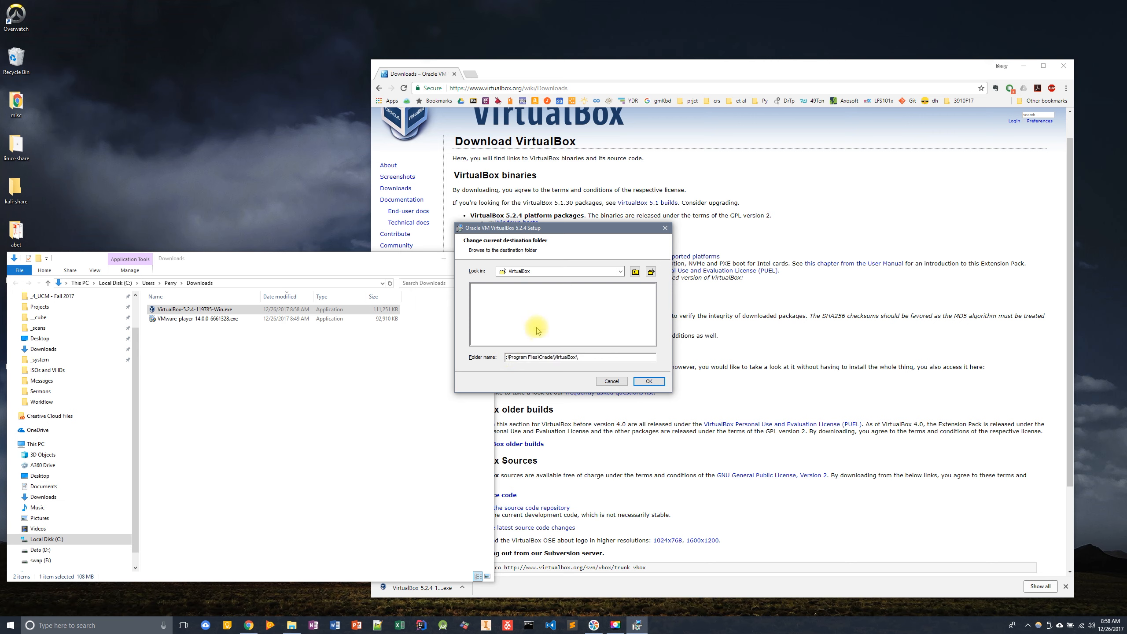
type("D")
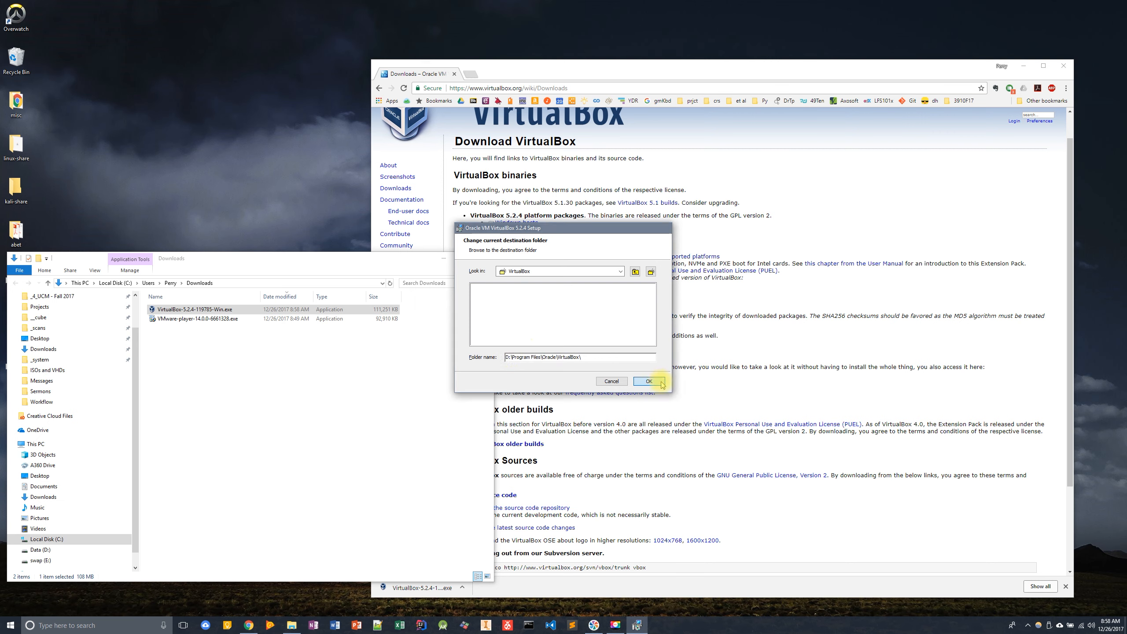
left_click(649, 381)
left_click(609, 381)
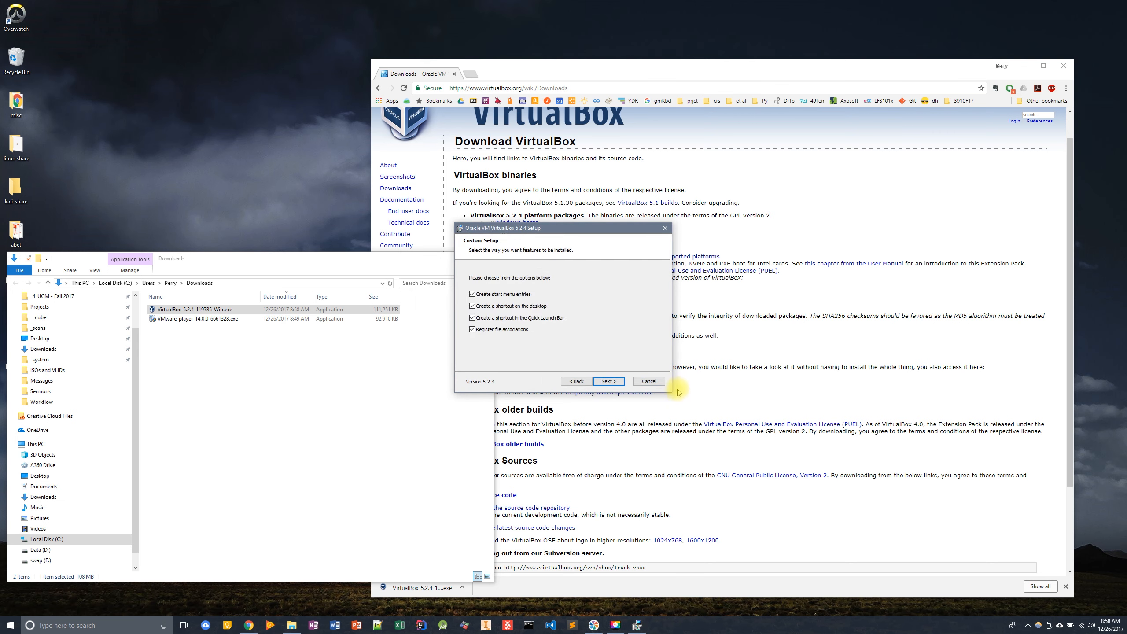
- Turn off the desktop shortcut and Quick Launch Bar shortcut options and continue
left_click(472, 306)
left_click(472, 318)
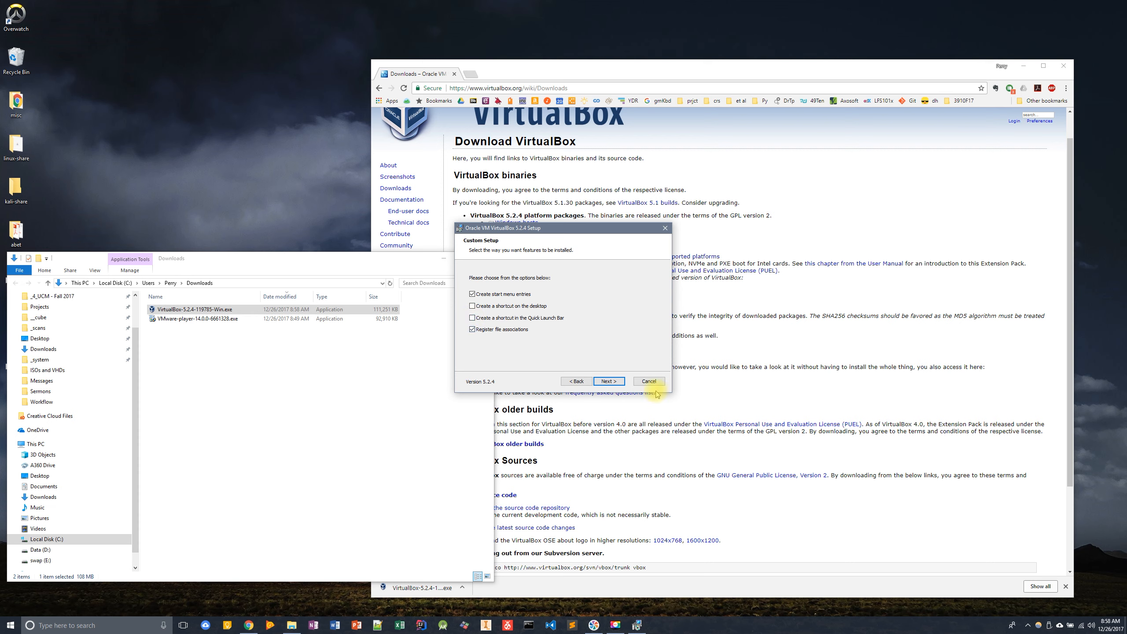
left_click(612, 384)
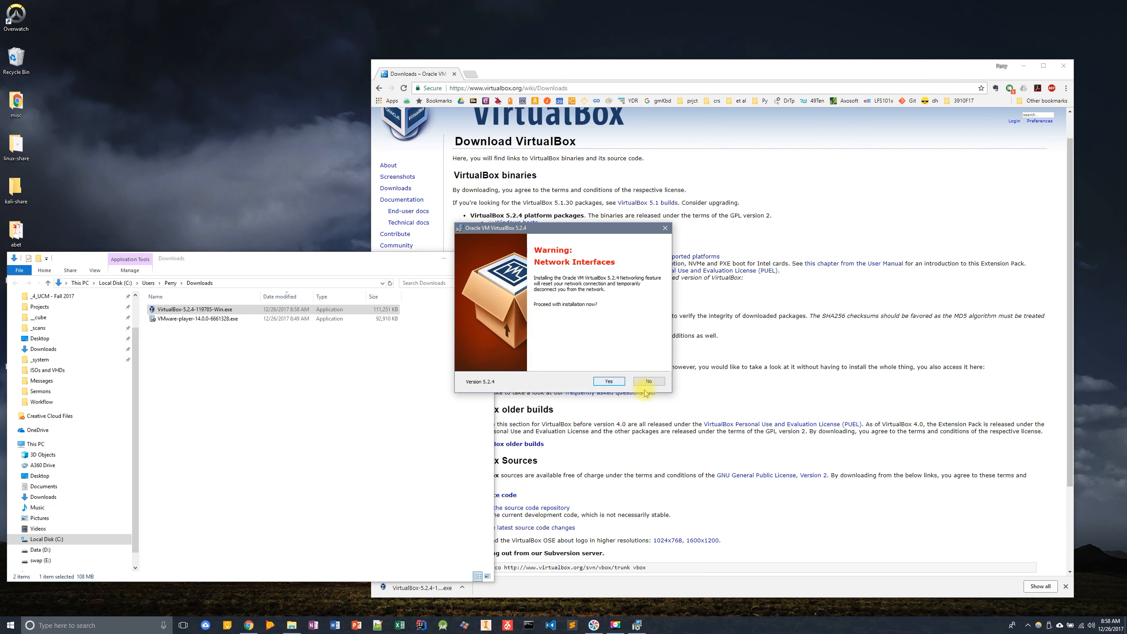
- Accept the network interfaces warning and start the VirtualBox installation
left_click(617, 383)
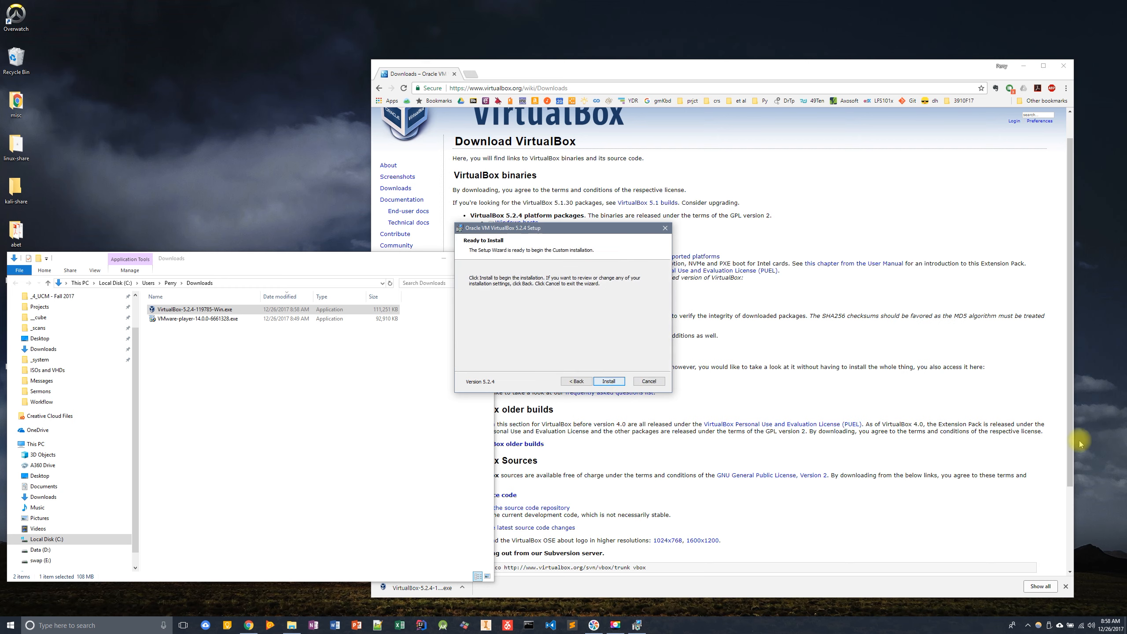
left_click(608, 380)
left_click(538, 373)
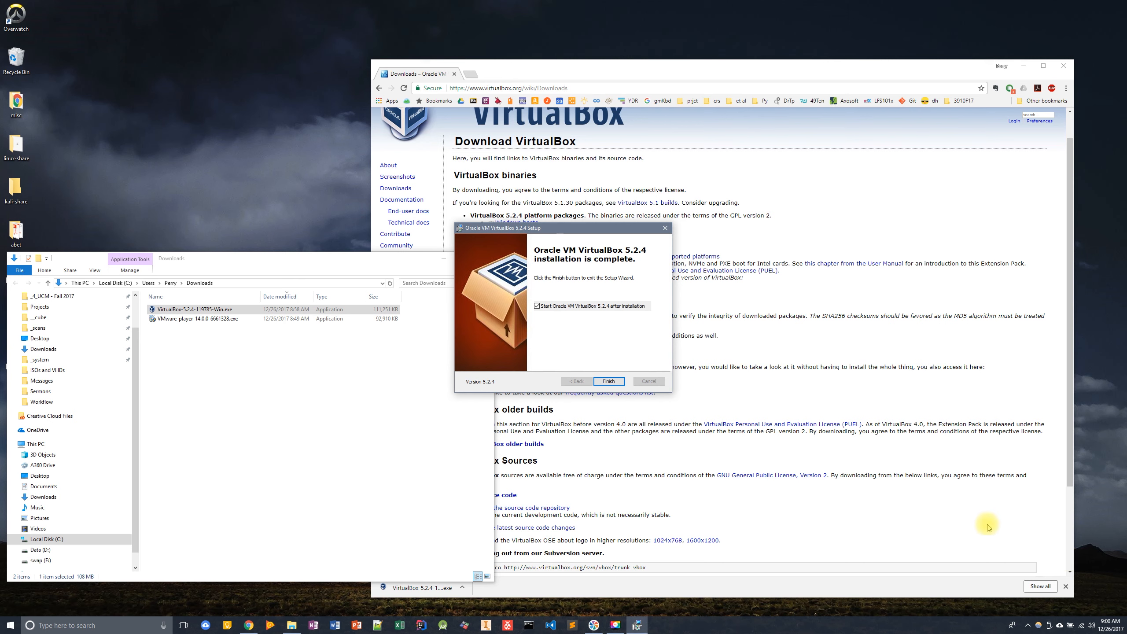
- Finish the setup without starting VirtualBox after installation
left_click(537, 306)
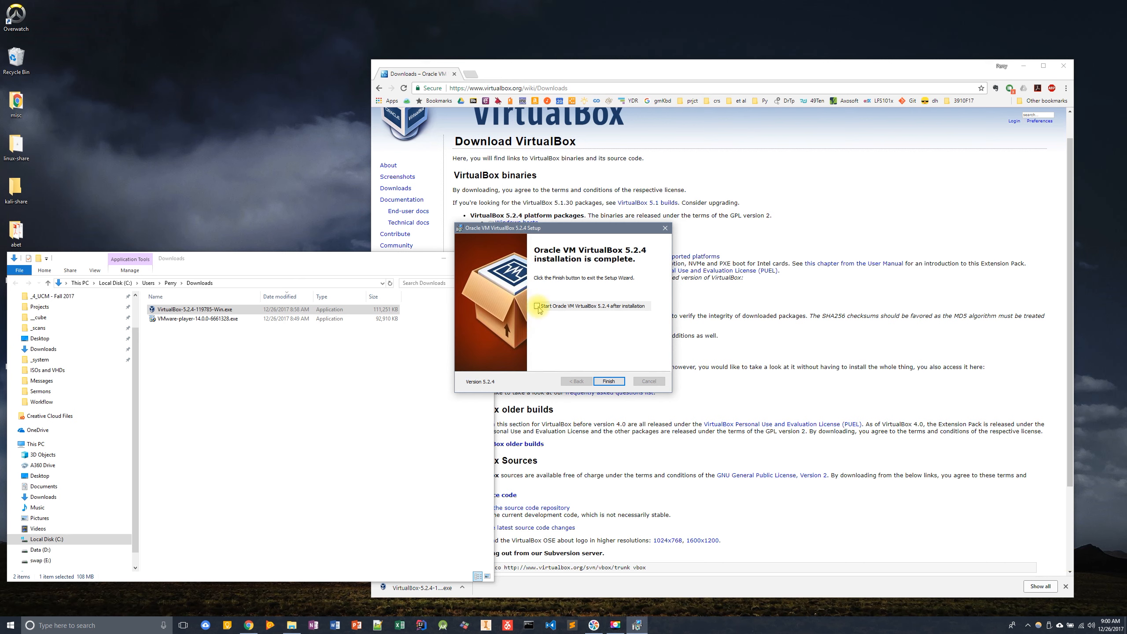
left_click(609, 382)
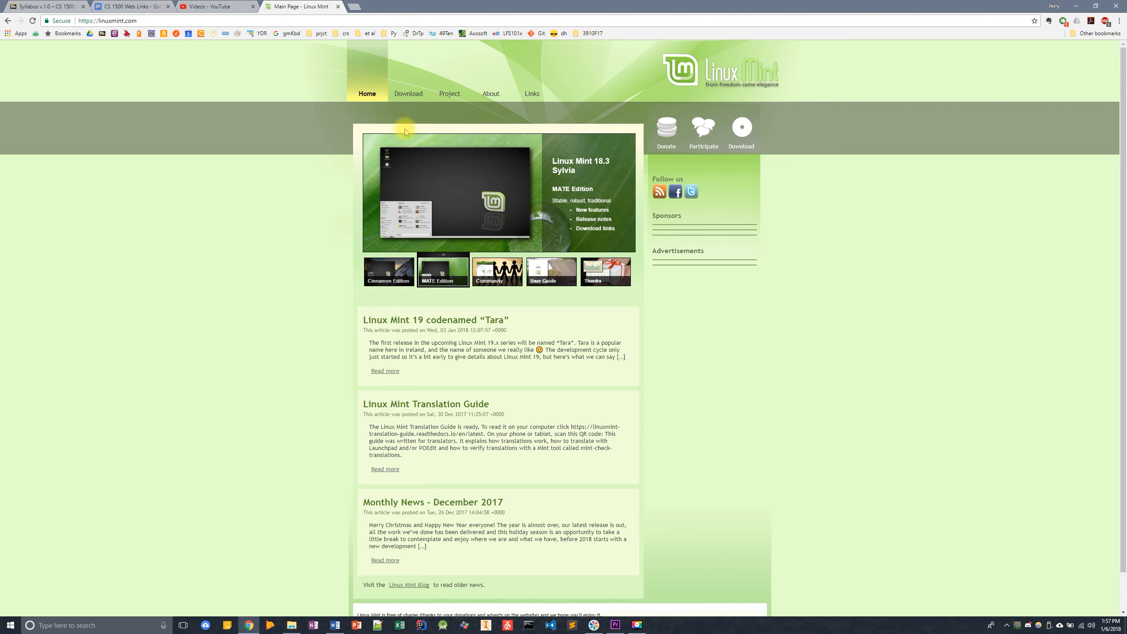
- Open the Linux Mint 18.3 download page and choose the Cinnamon 64-bit edition
mouse_move(416, 98)
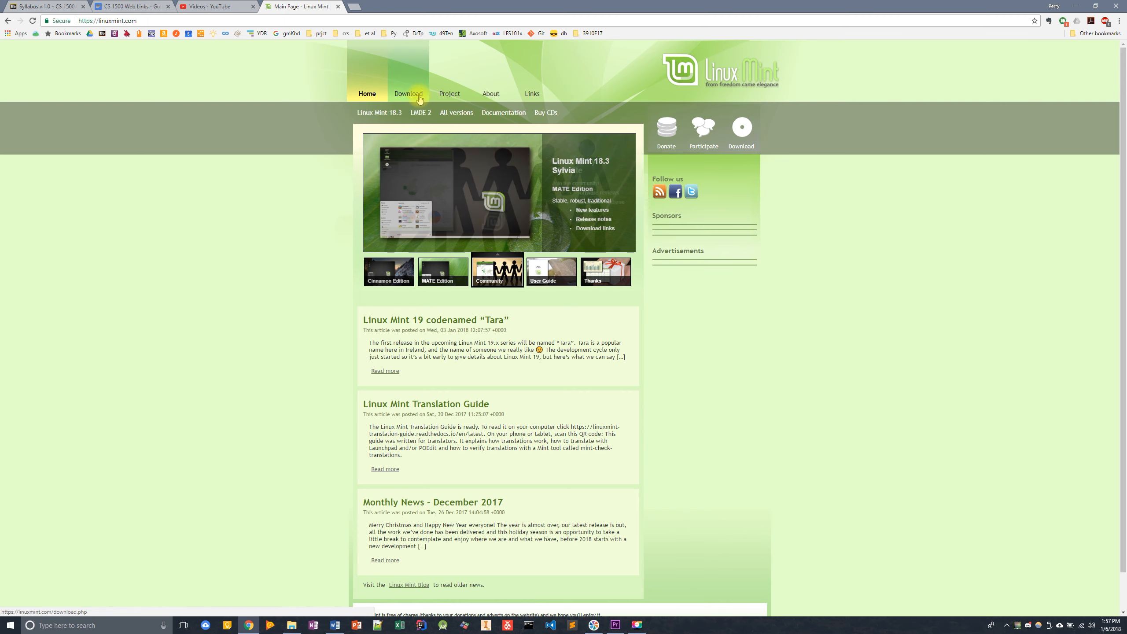
left_click(383, 114)
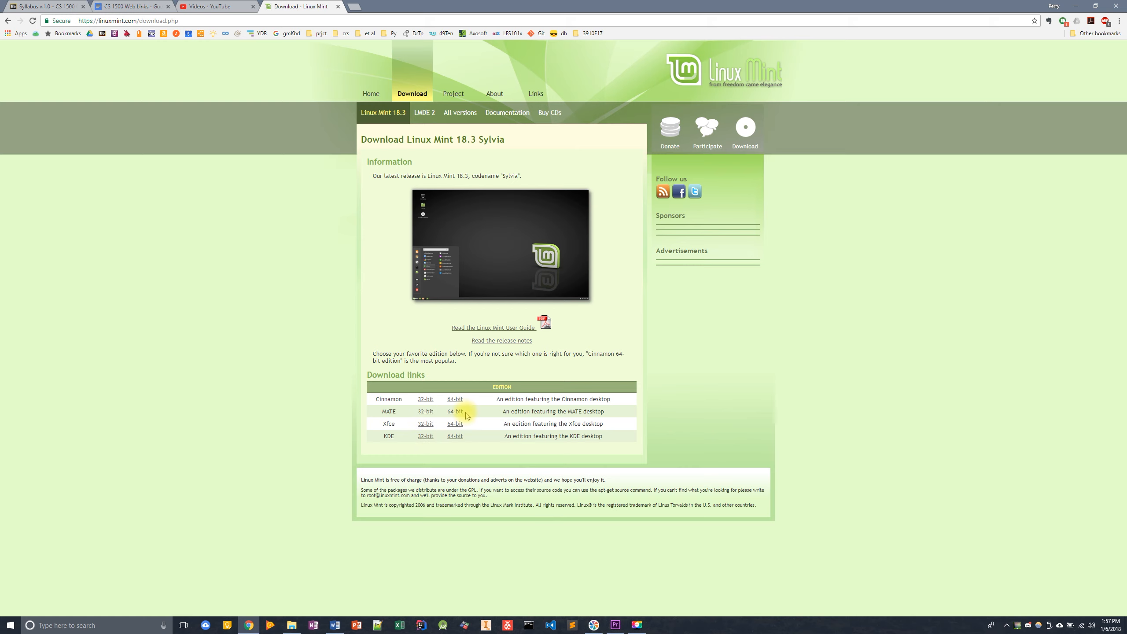
scroll(459, 414, "up", 4)
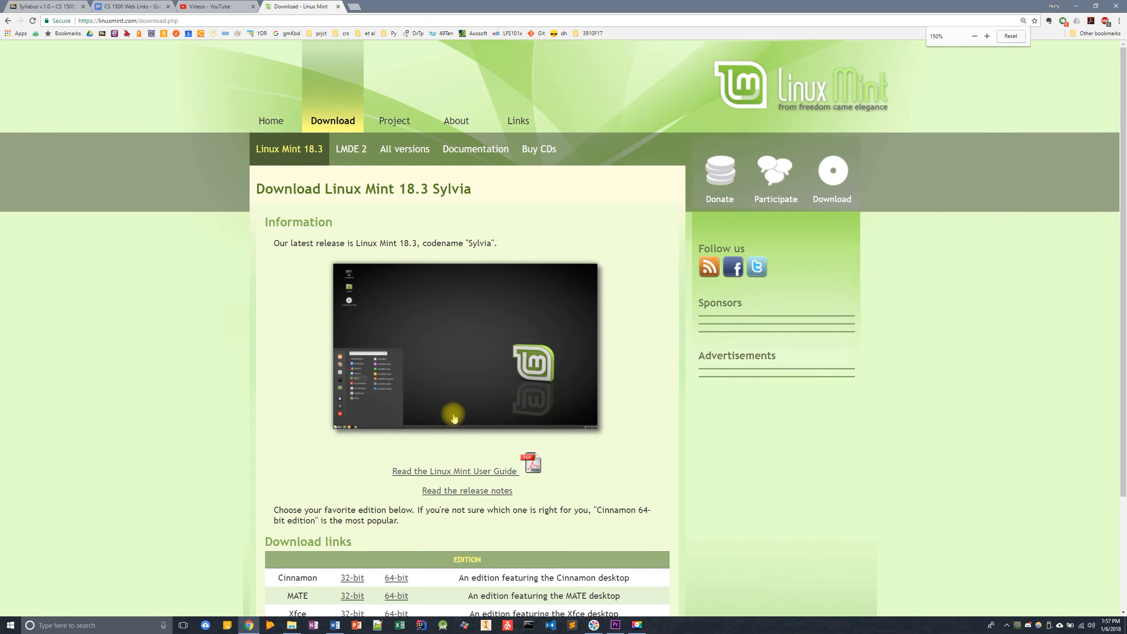
scroll(446, 426, "up", 1)
scroll(337, 442, "down", 5)
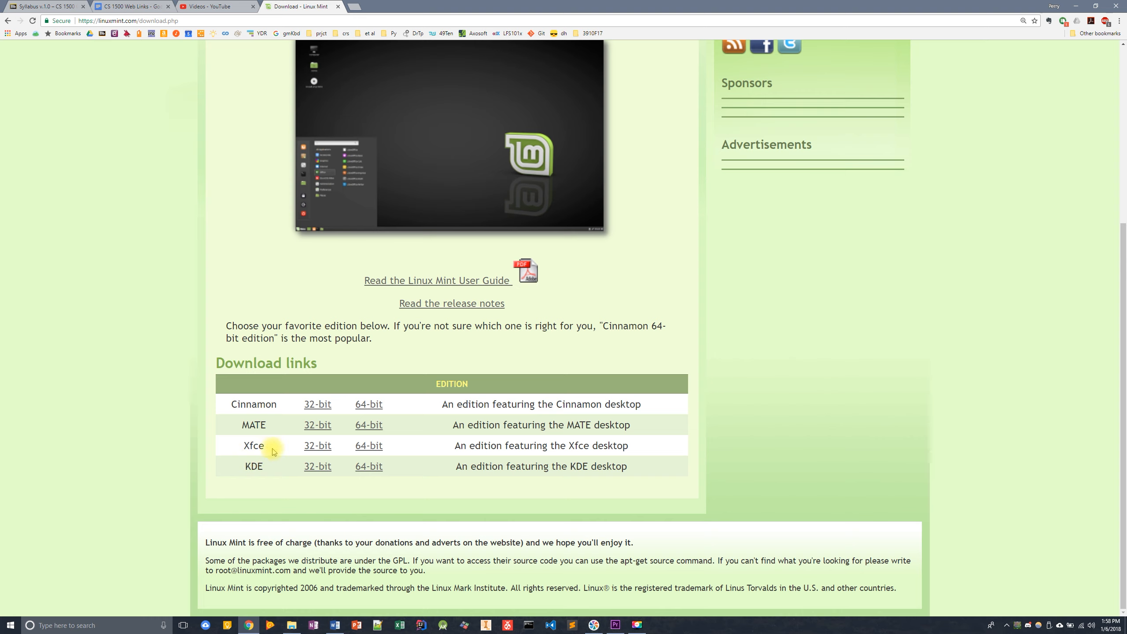
left_click_drag(244, 449, 405, 449)
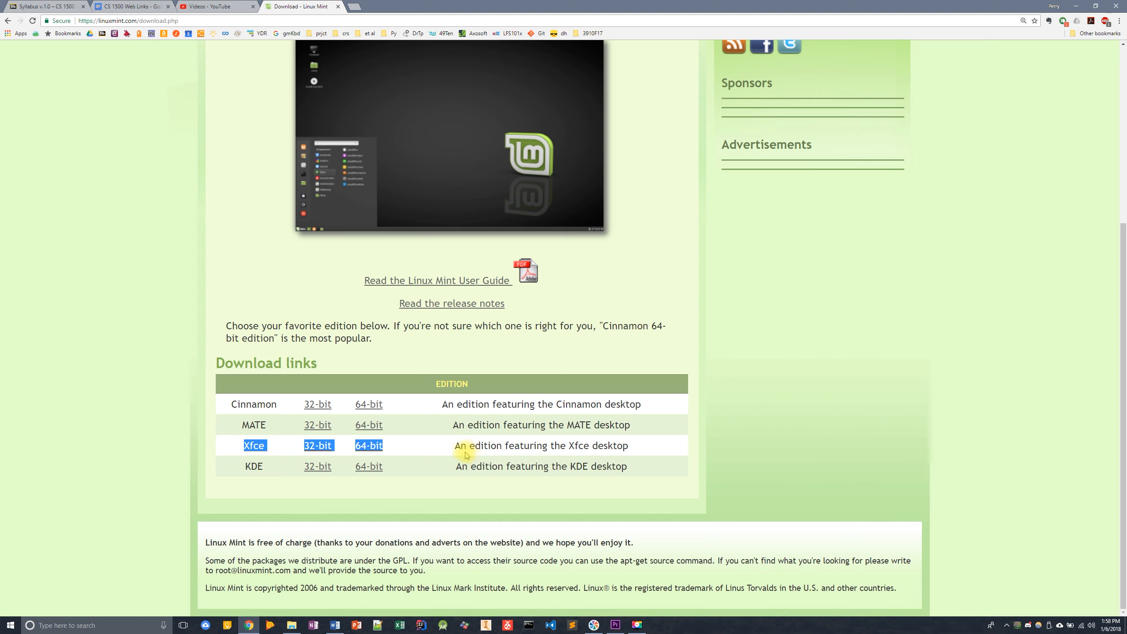
left_click(420, 446)
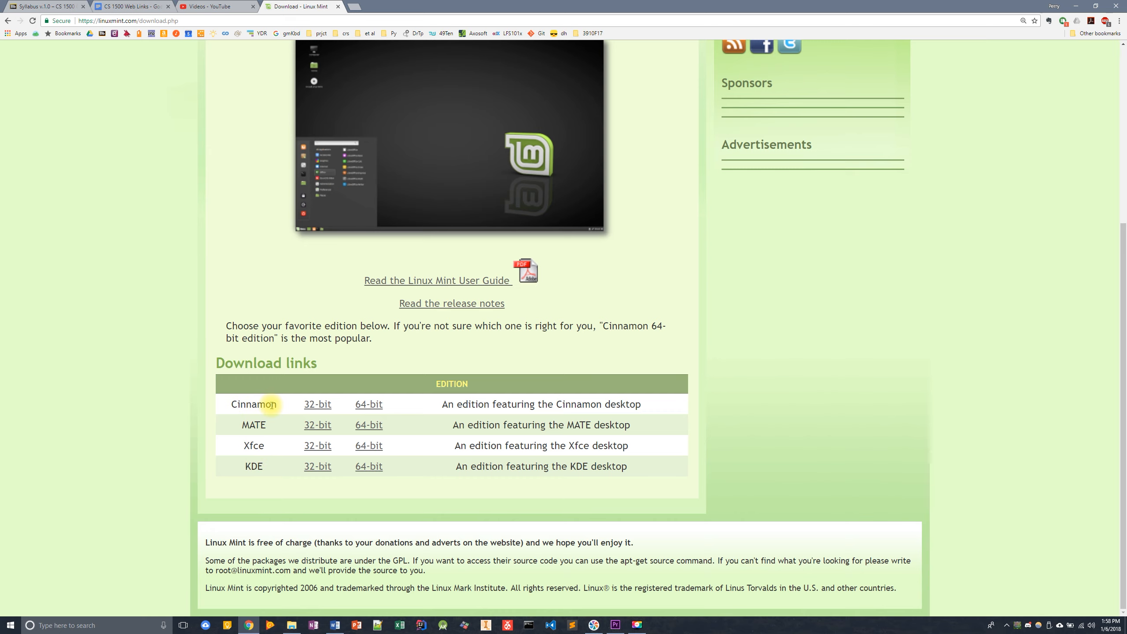
left_click(379, 407)
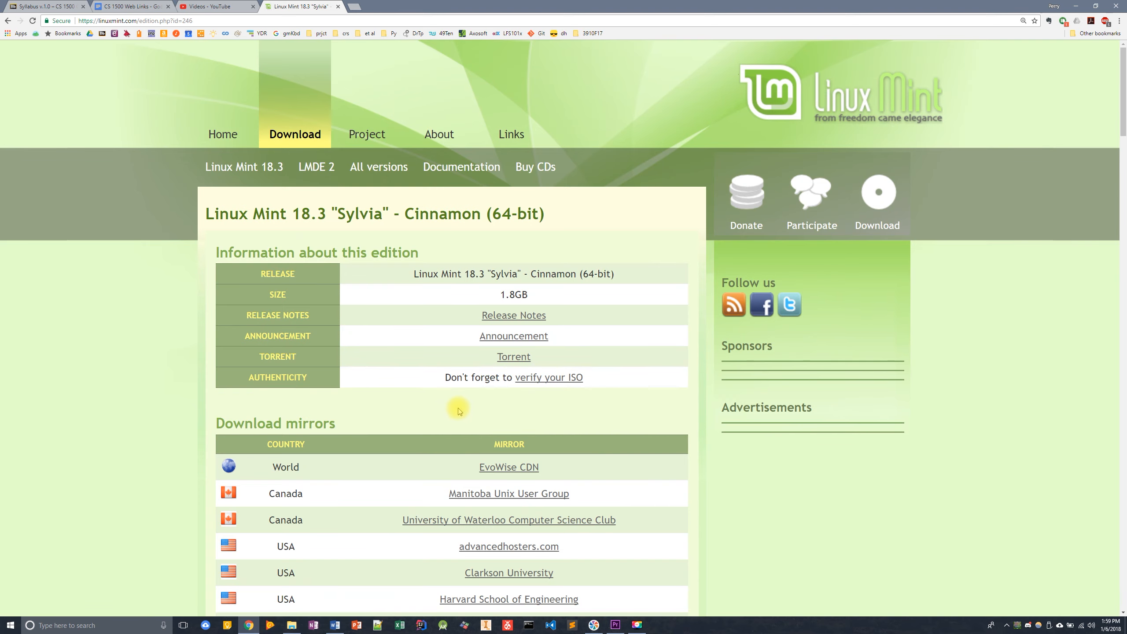
- Save the Linux Mint ISO from the Harvard School of Engineering mirror into D:\_CS1500\ISOs-and-images and show it in its folder
scroll(458, 410, "down", 2)
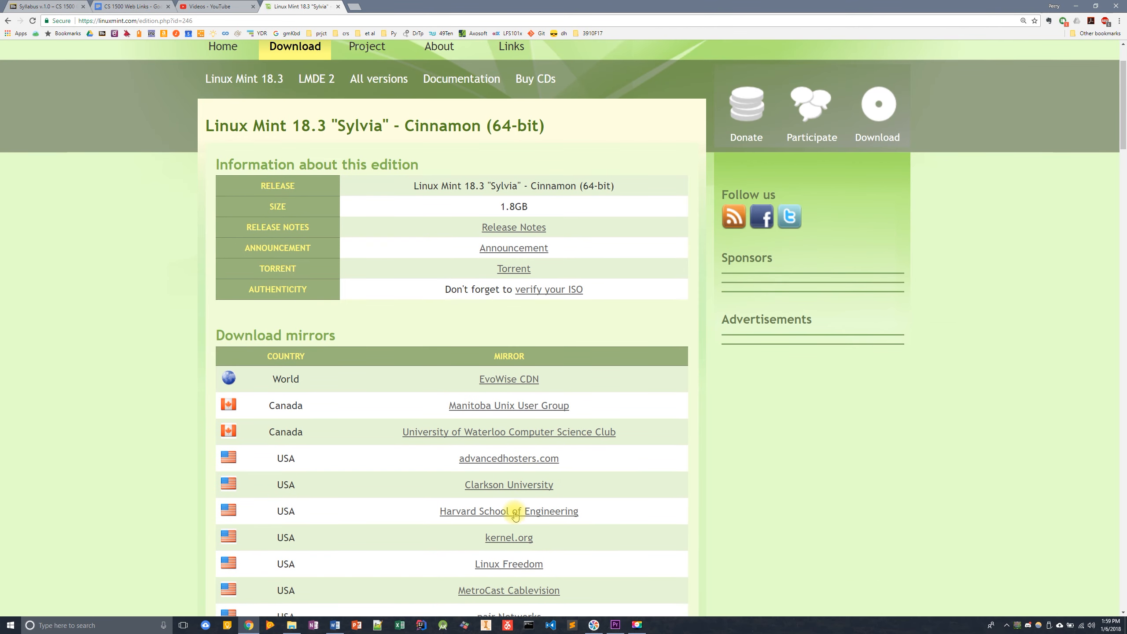
left_click(536, 516)
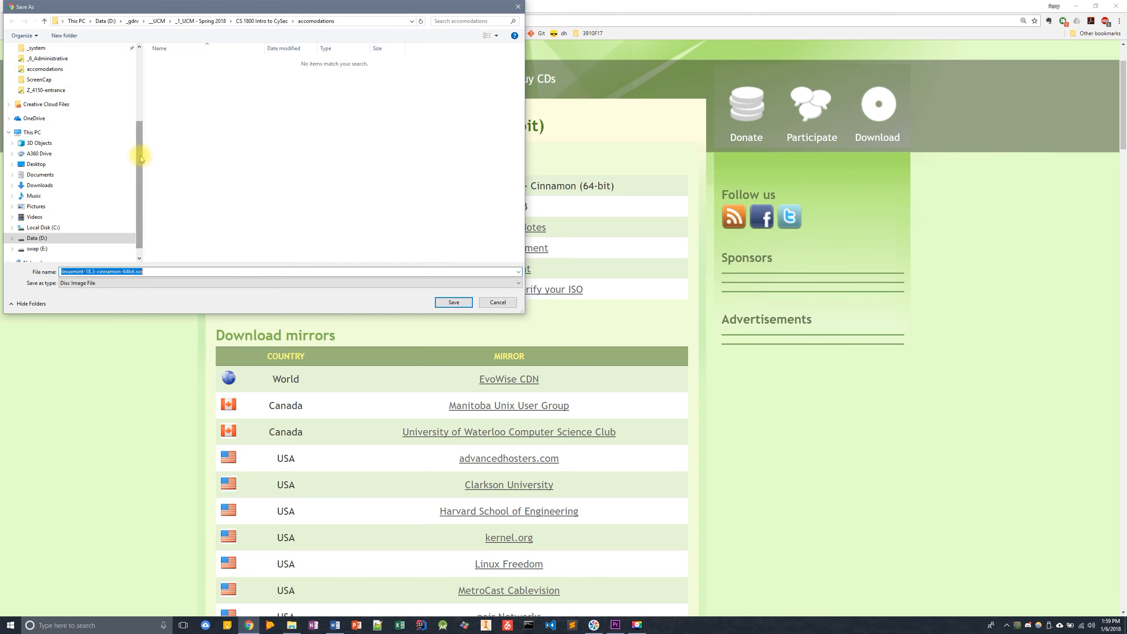
left_click(37, 238)
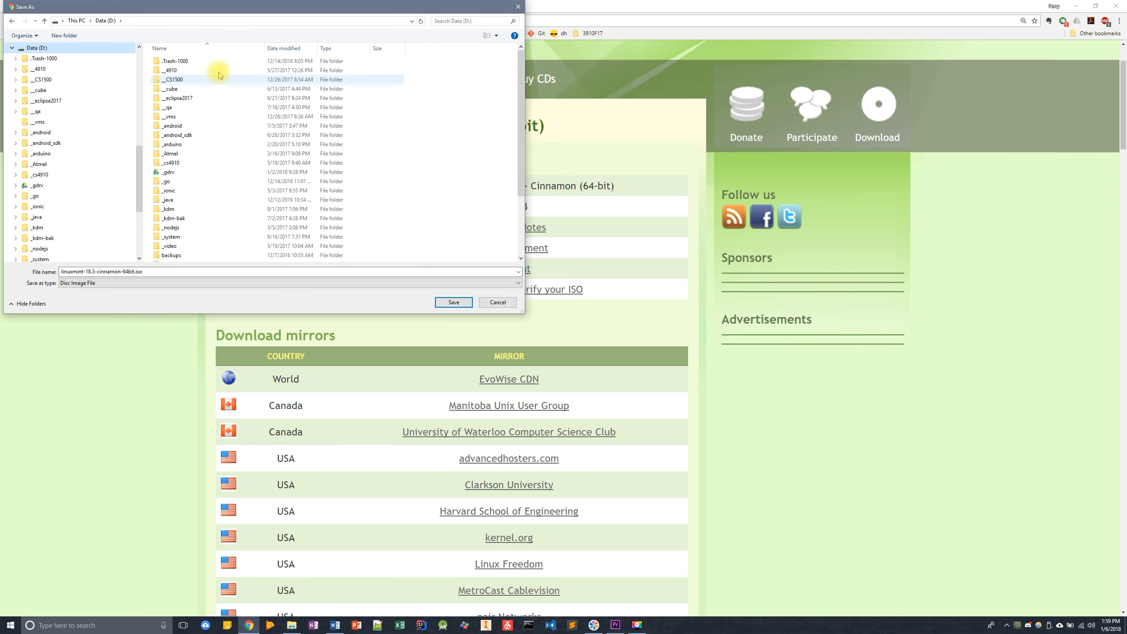
double_click(188, 82)
double_click(186, 61)
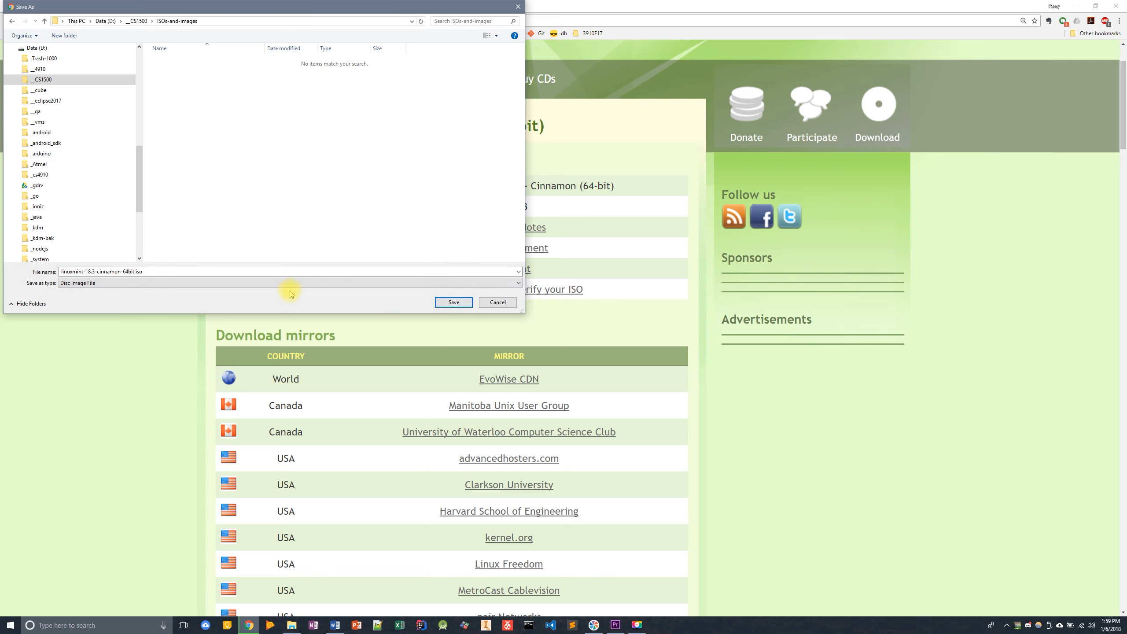
left_click(452, 303)
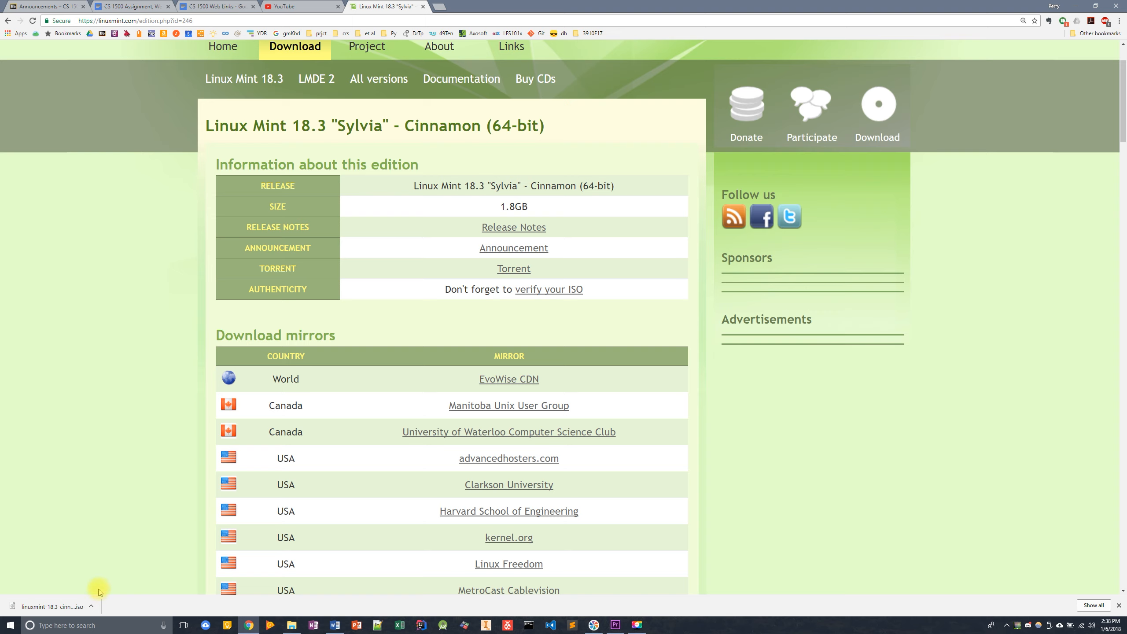
left_click(92, 606)
left_click(117, 577)
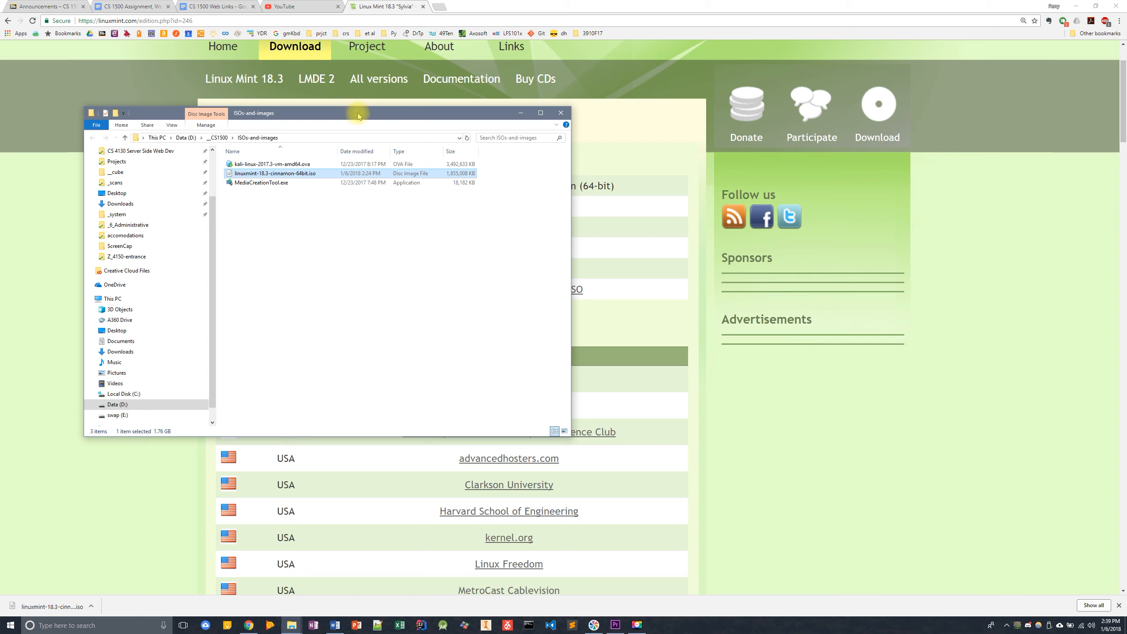
- Search Windows for VirtualBox and launch Oracle VM VirtualBox
left_click(62, 624)
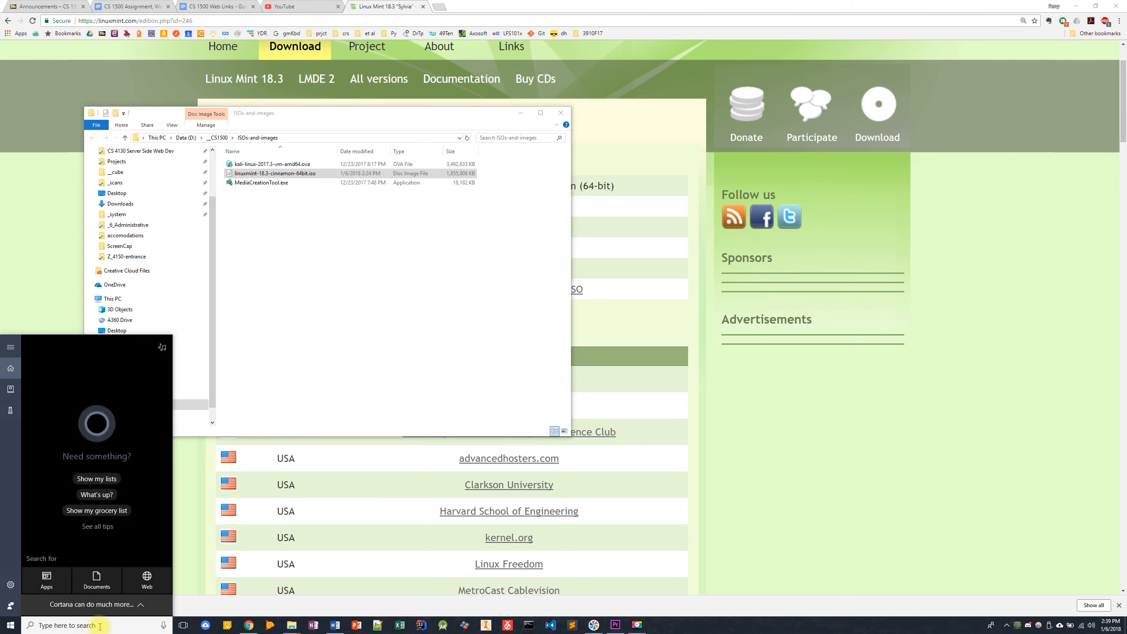
type("vitua")
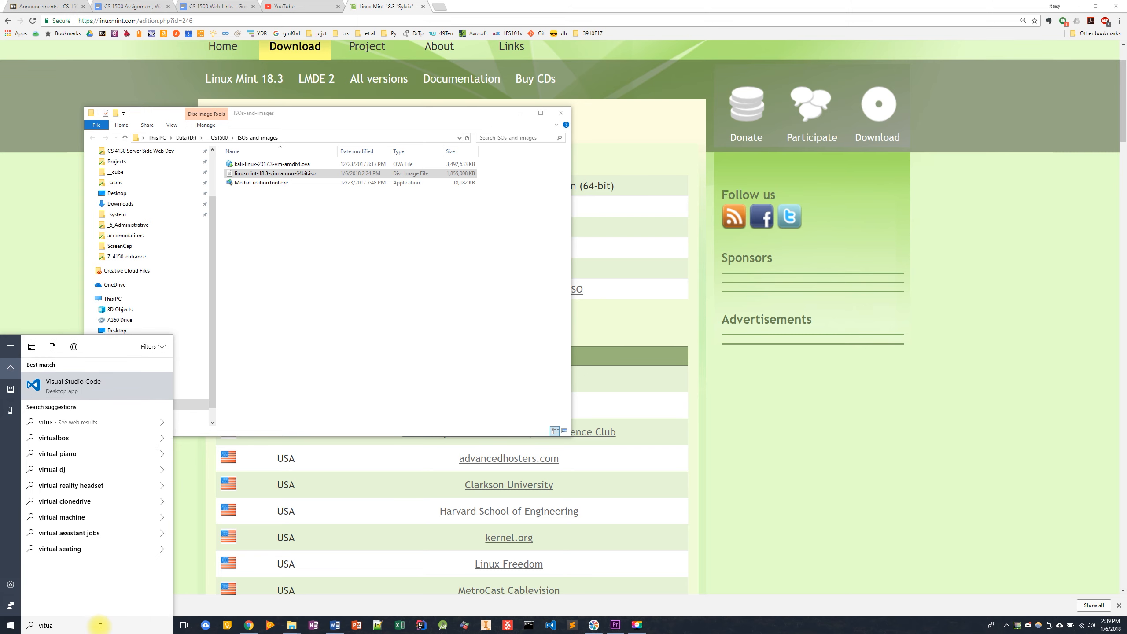
key("BackSpace")
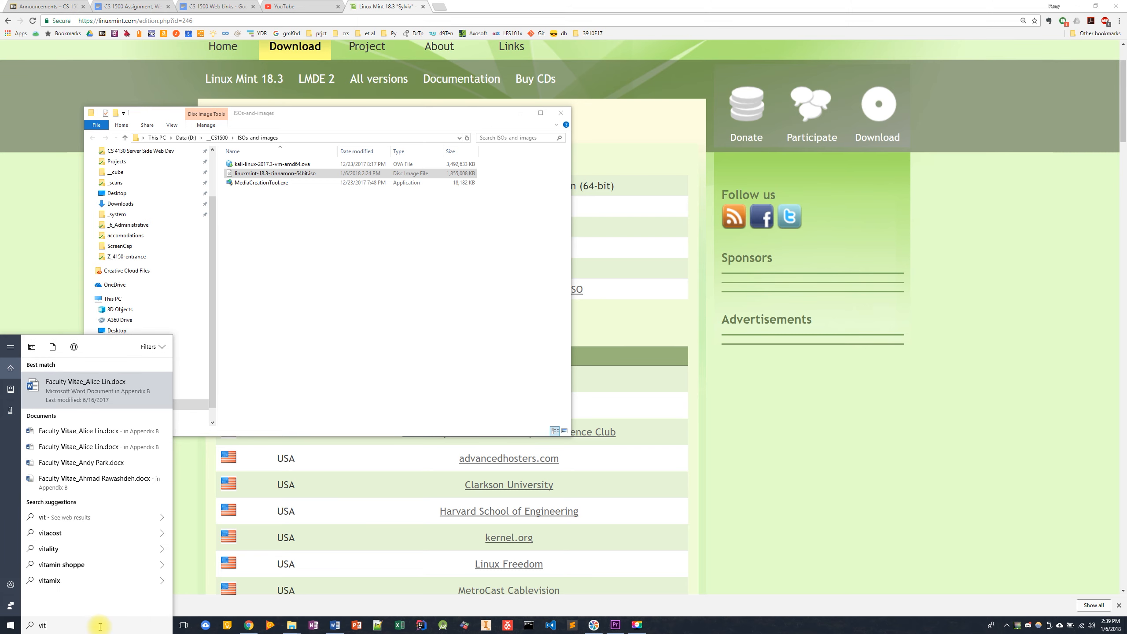
key("BackSpace")
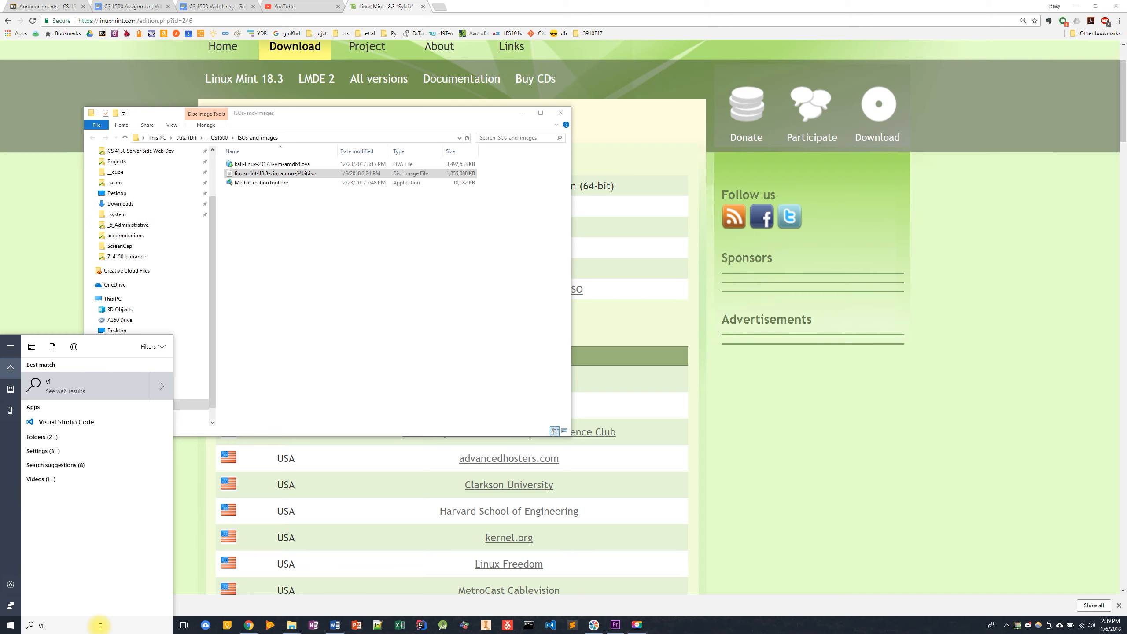
type("rtual")
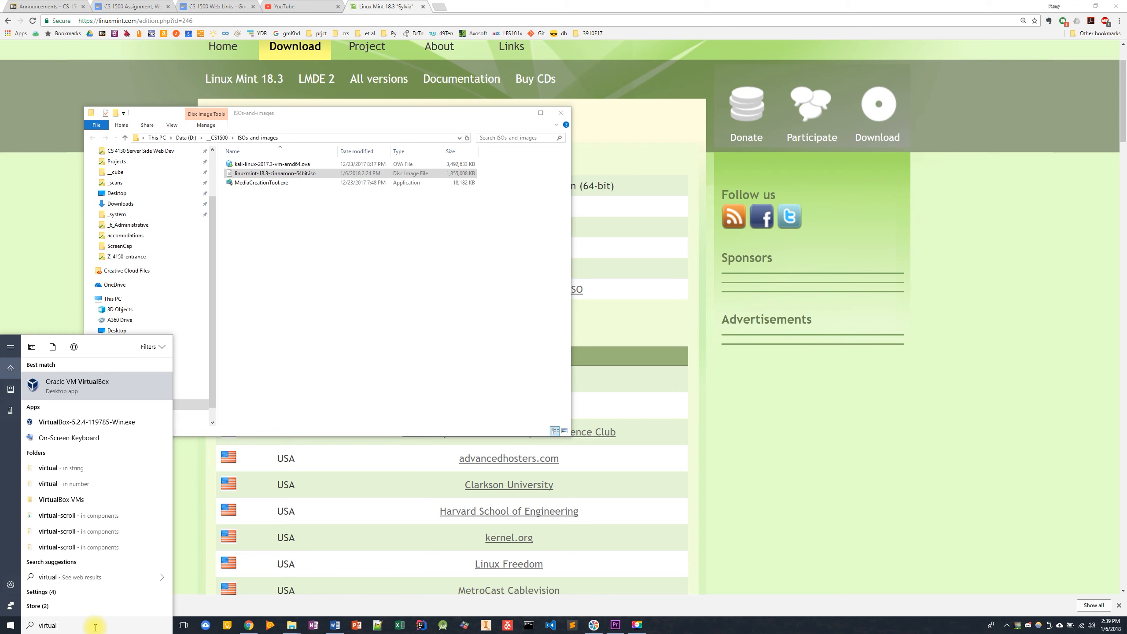
left_click(76, 385)
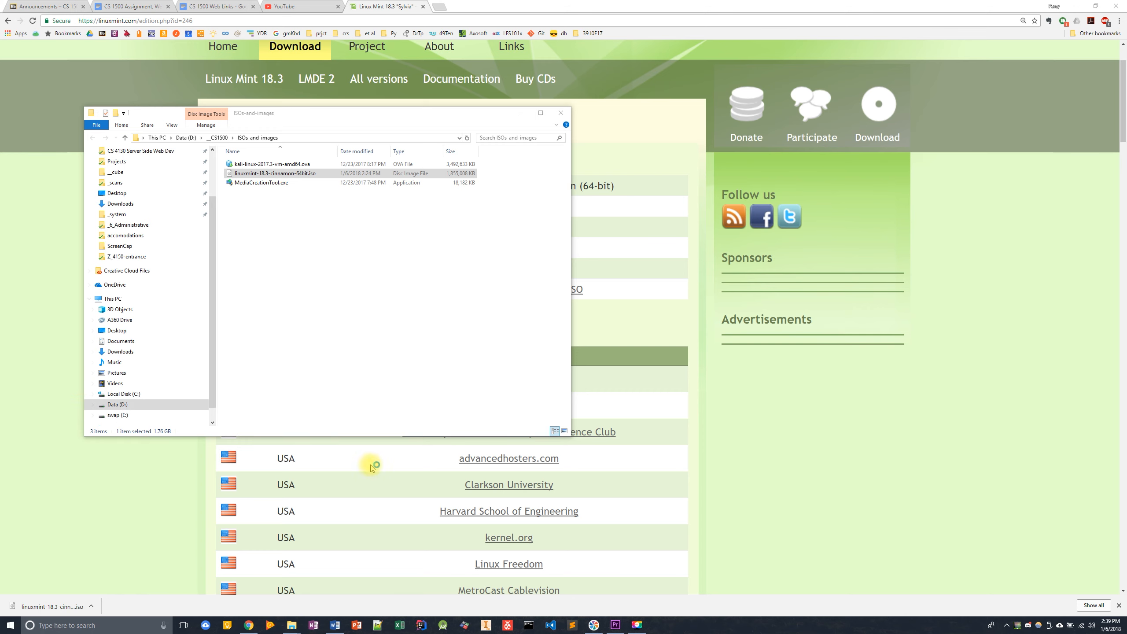
- Minimize the browser and arrange the ISOs folder window and VirtualBox Manager side by side
left_click(1075, 6)
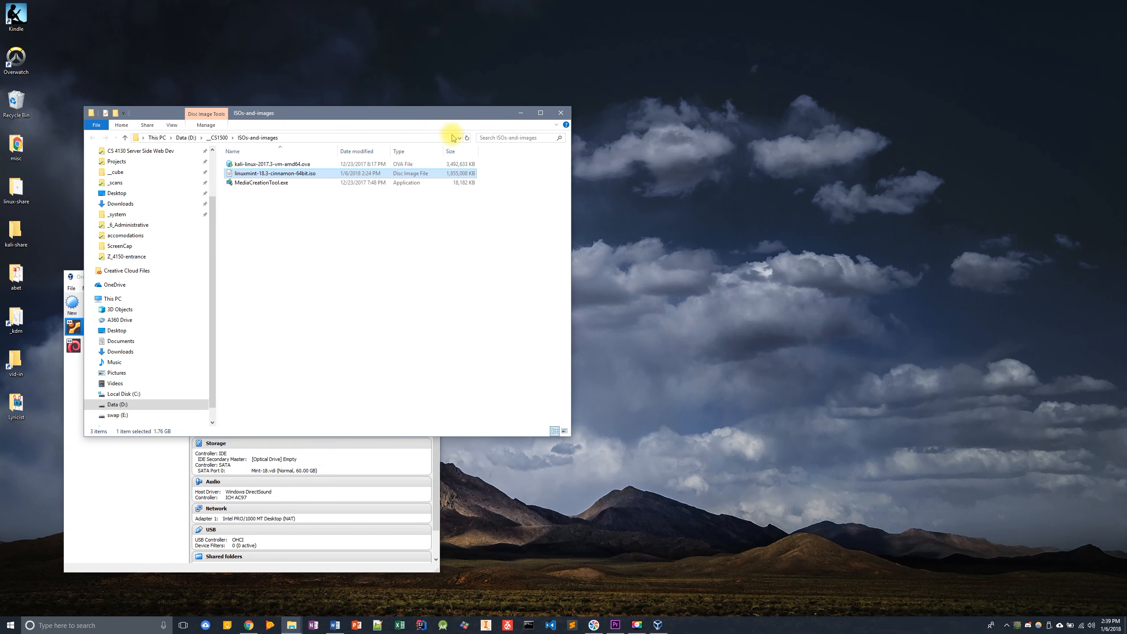
left_click_drag(404, 114, 813, 163)
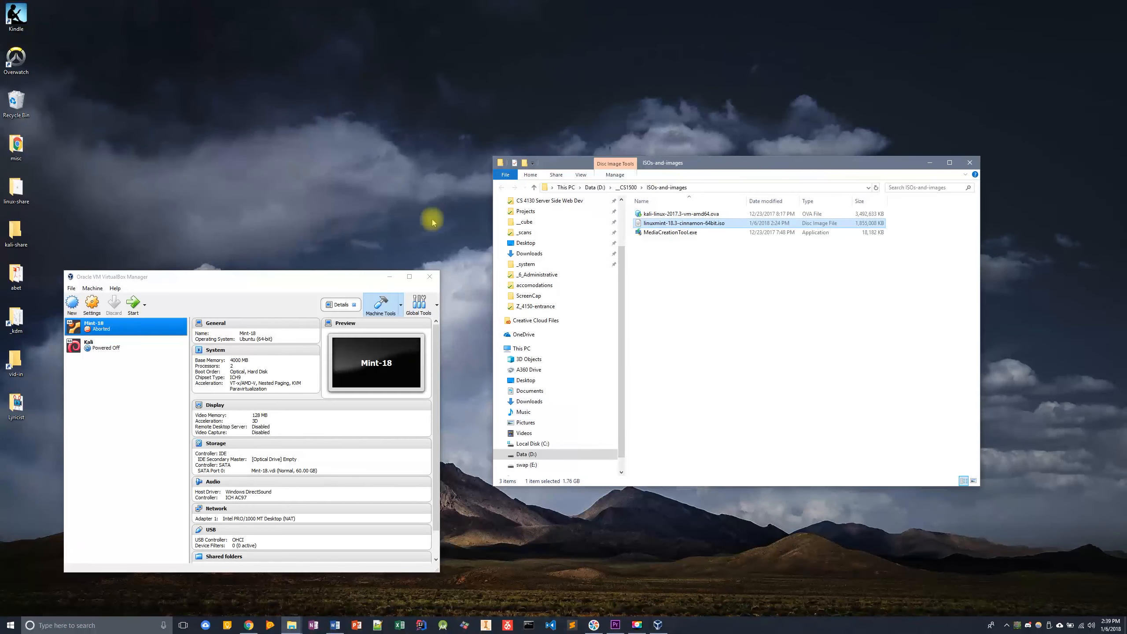
left_click_drag(271, 282, 323, 66)
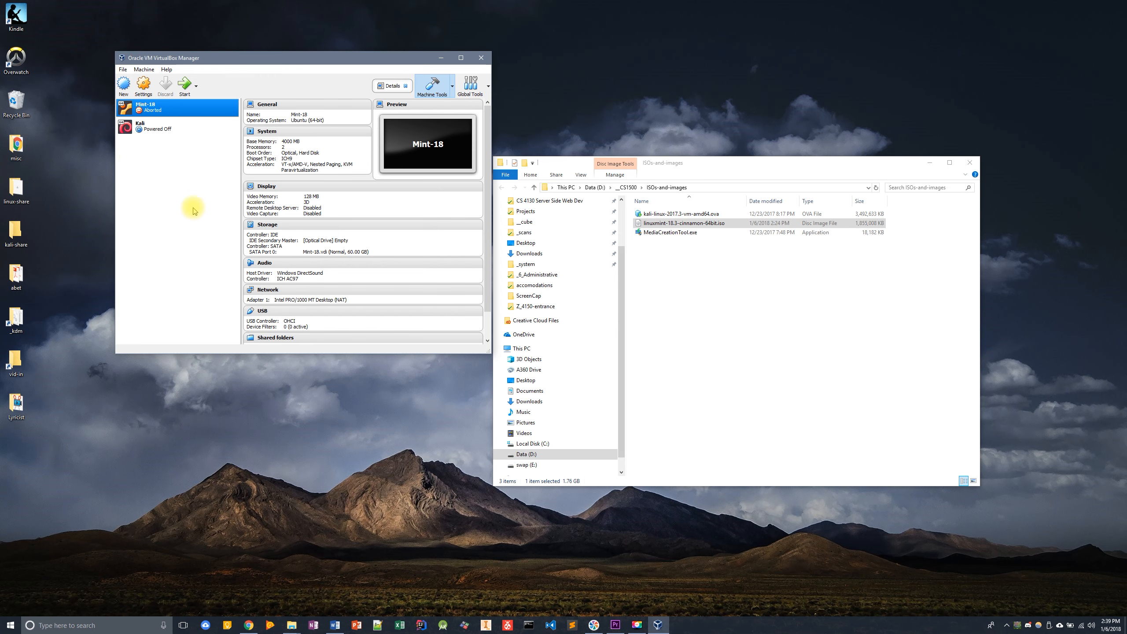
- Start a new virtual machine named Linux Mint 18.3 of type Linux, Ubuntu (64-bit)
left_click(124, 84)
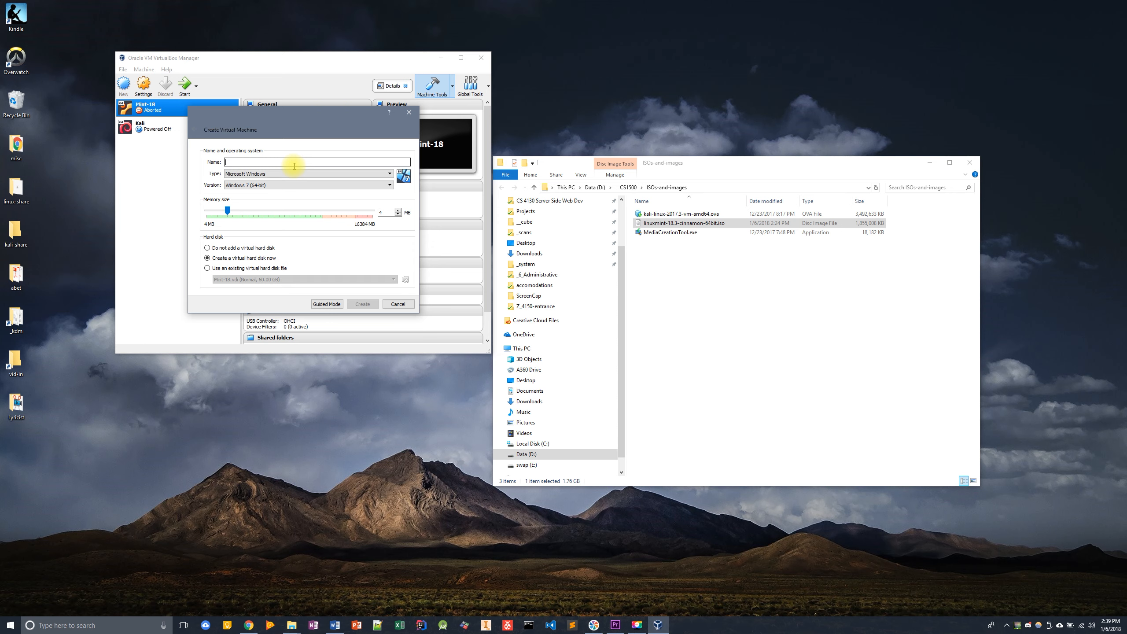
type("Linux")
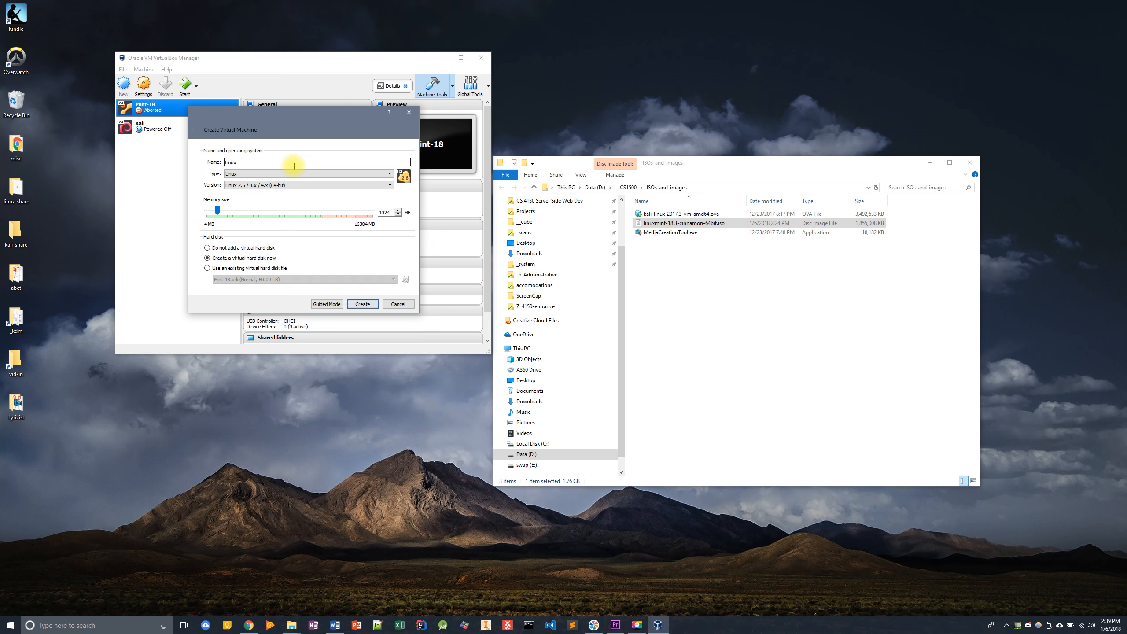
type(" Mint 18.3")
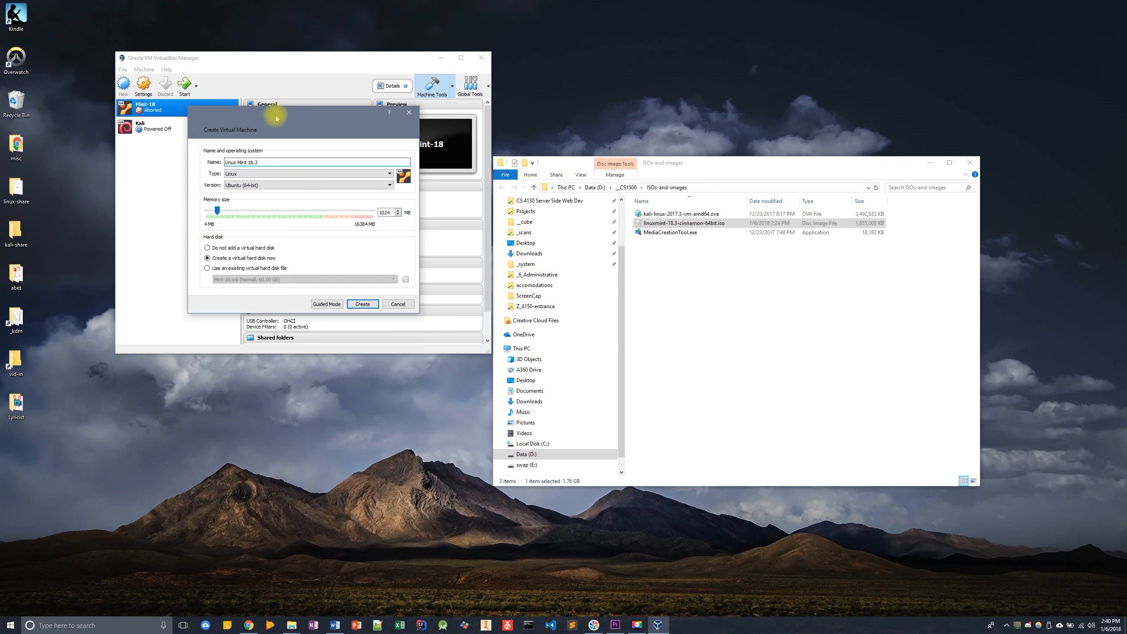
left_click_drag(283, 120, 311, 198)
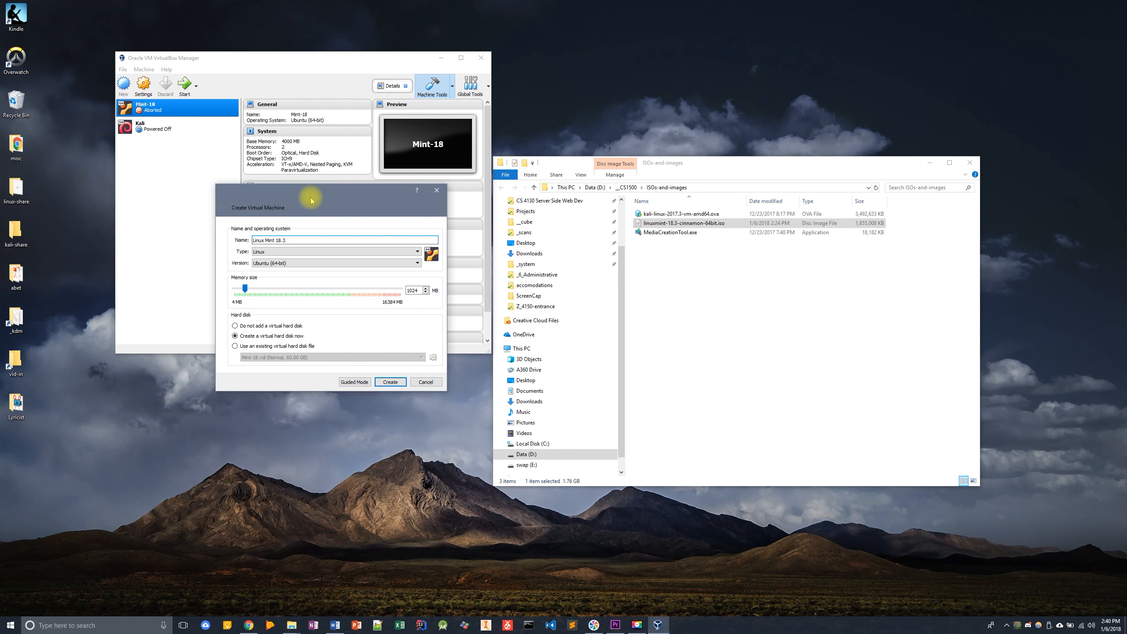
- Set the virtual machine's memory to 2048 MB and create it with a new virtual hard disk
left_click(416, 290)
left_click_drag(419, 290, 385, 292)
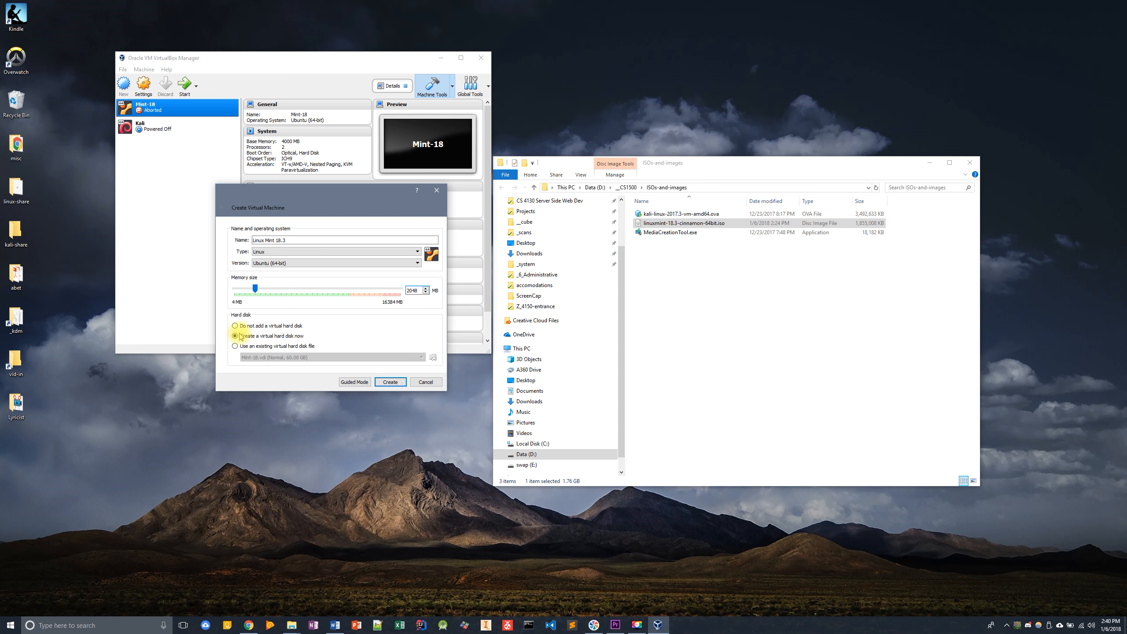
left_click(391, 382)
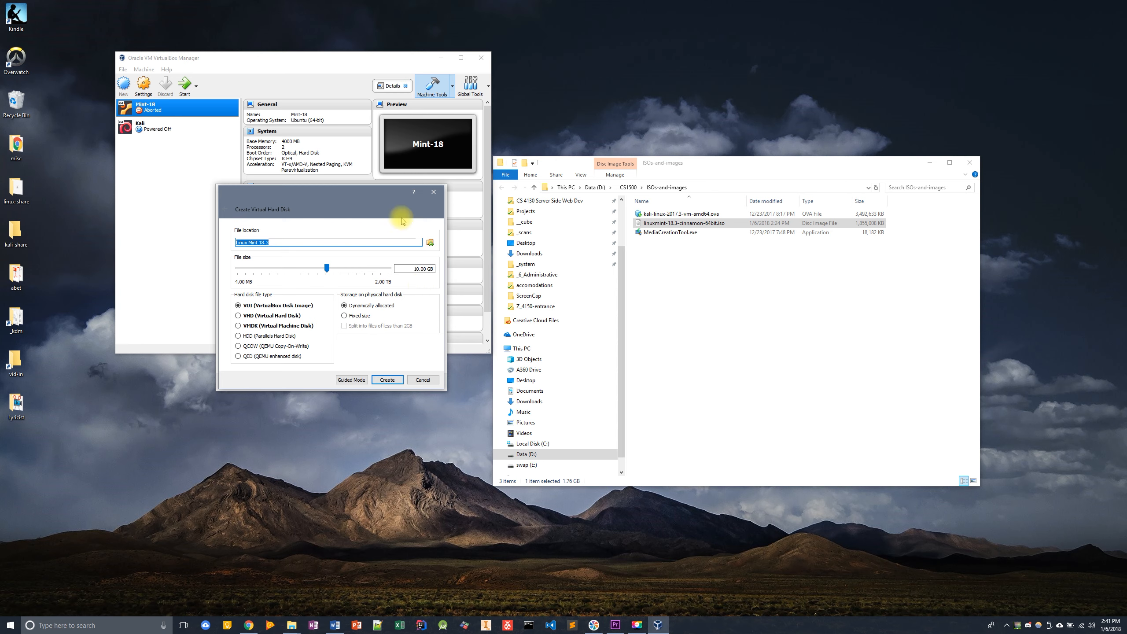
- Set the virtual hard disk size to 20.00 GB
left_click(417, 268)
key("BackSpace")
type("2")
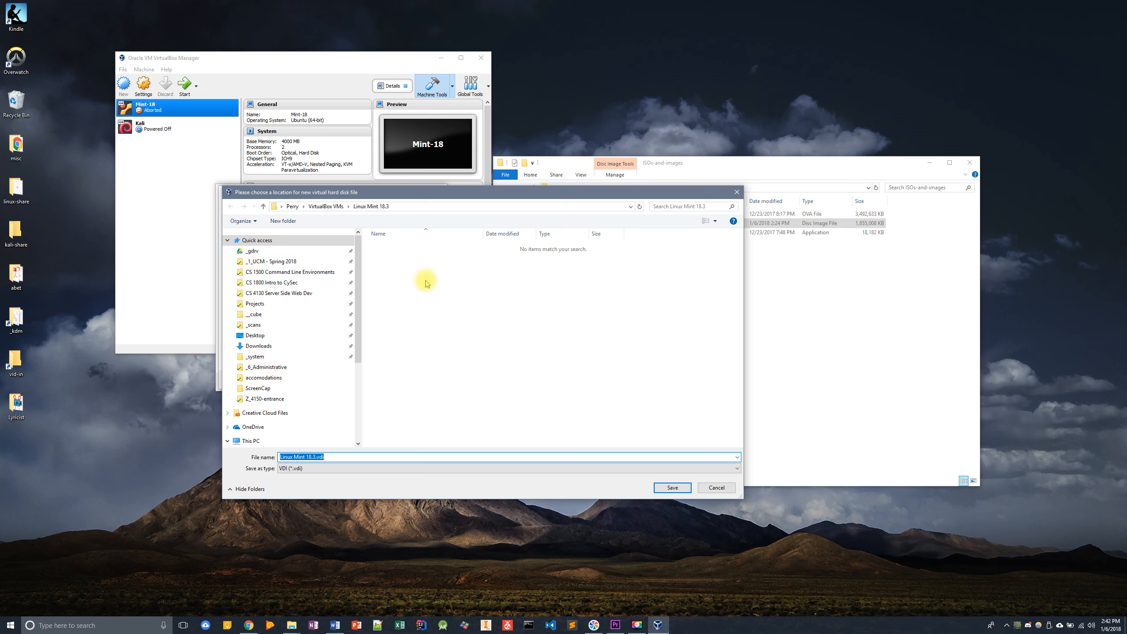
- Save the Linux Mint 18.3.vdi disk file in D:\_CS1500\virtual-machines and create the hard disk
left_click_drag(360, 361, 362, 449)
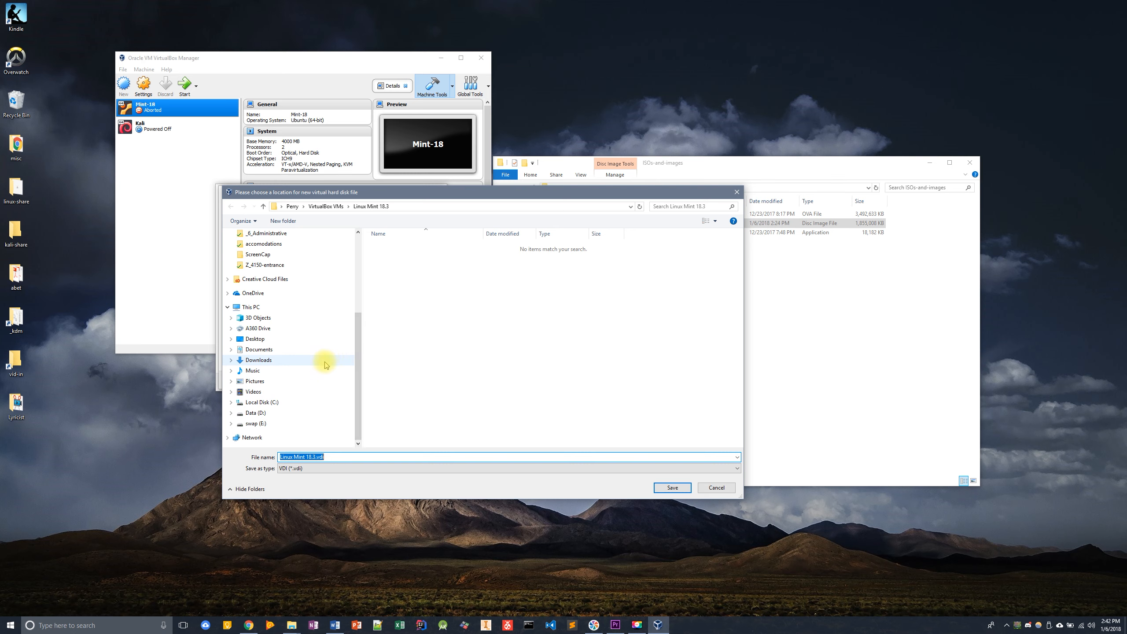
left_click(255, 413)
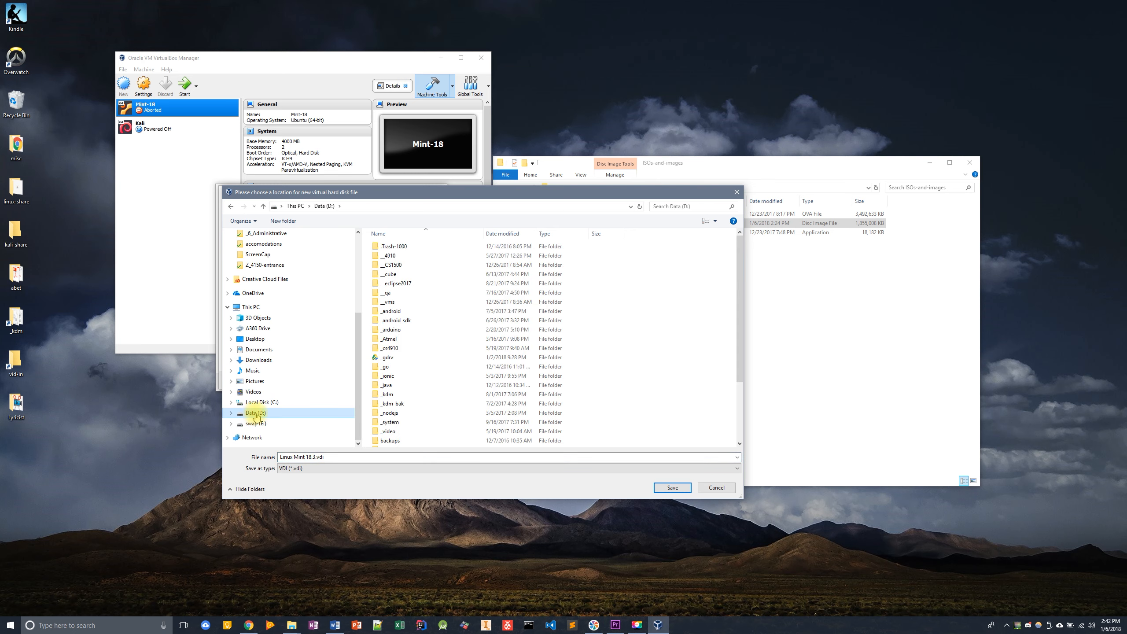
double_click(391, 266)
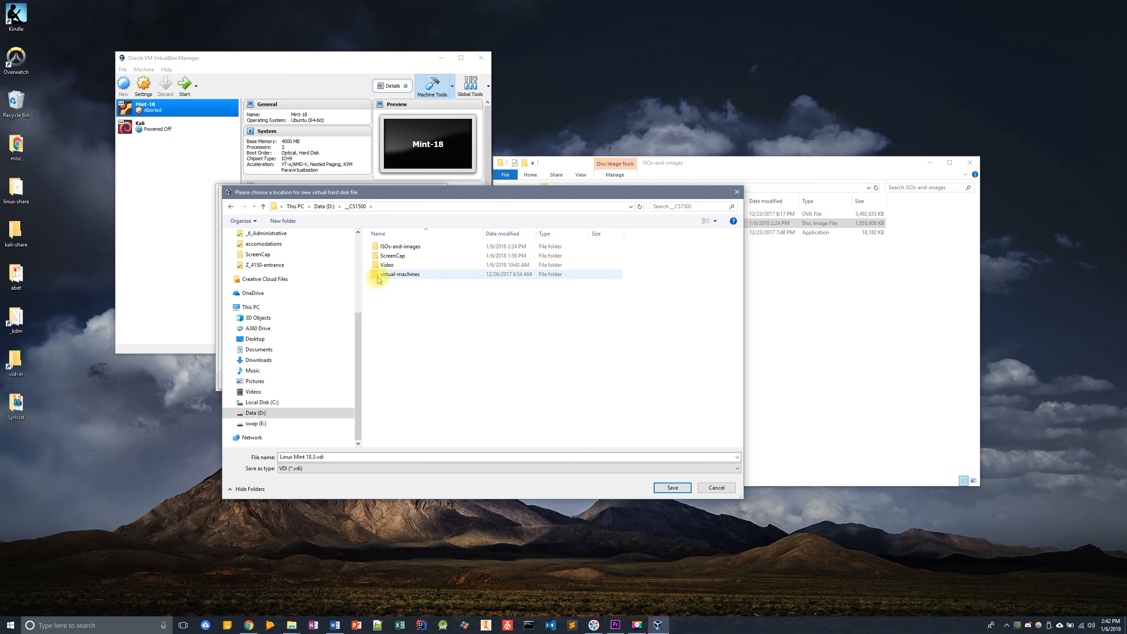
double_click(395, 274)
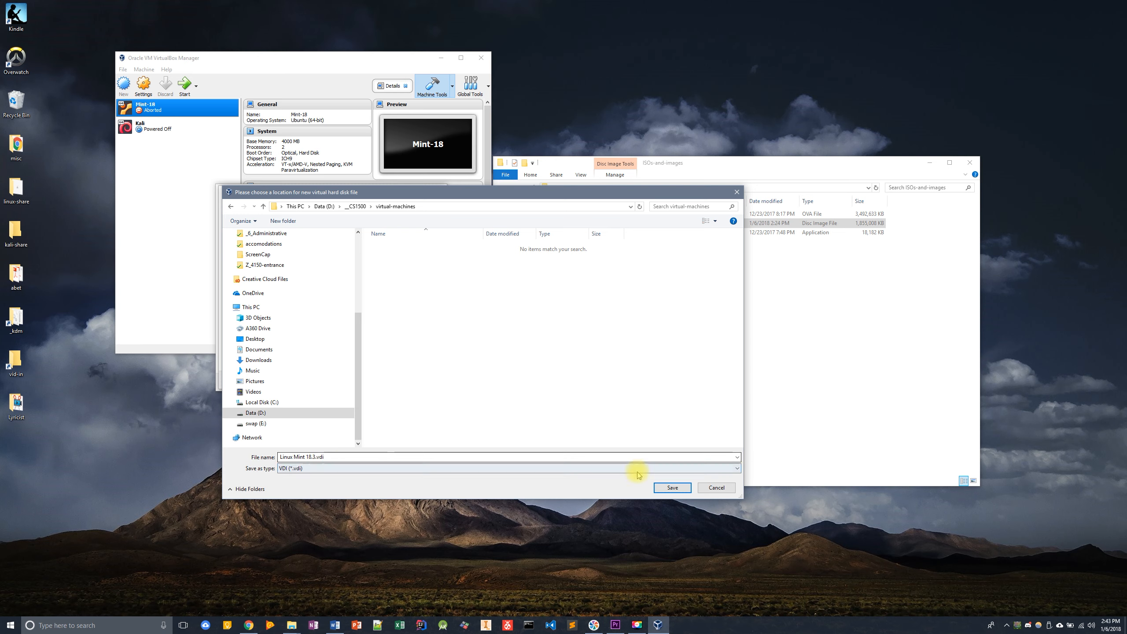
left_click(672, 488)
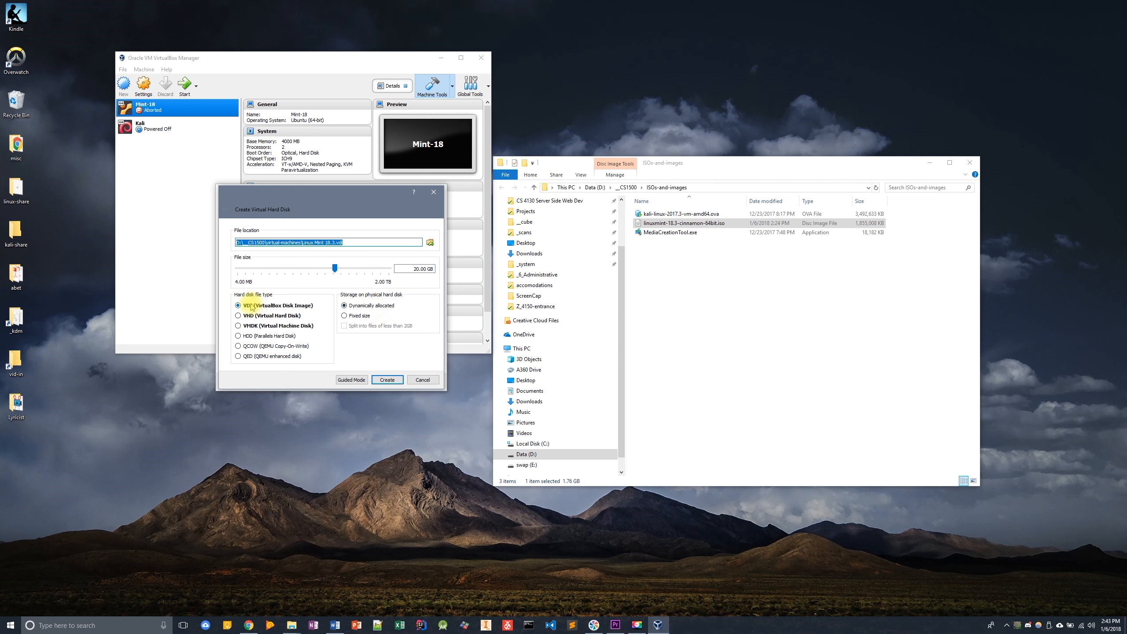
left_click(387, 379)
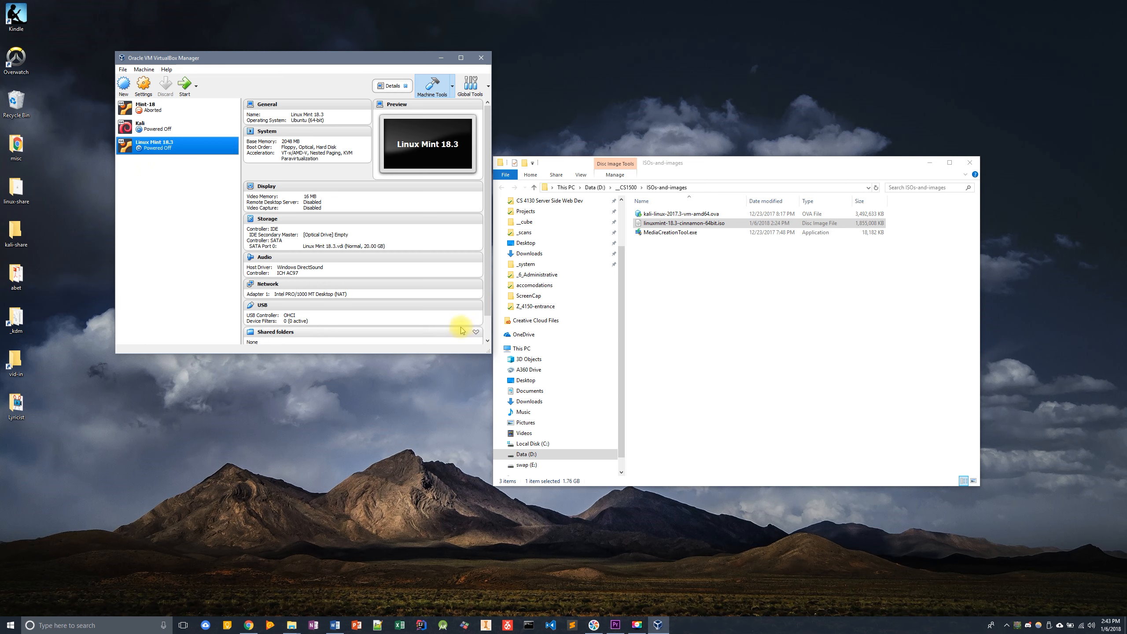
- Try starting the new virtual machine with the default start-up disk, then power it off
left_click(184, 84)
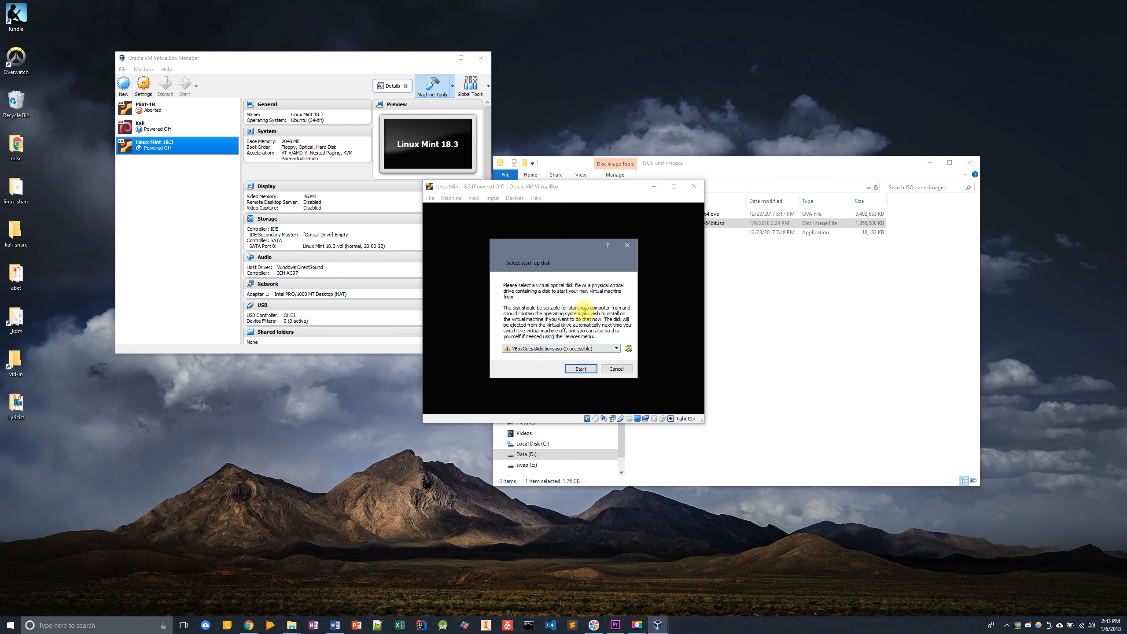
left_click(607, 349)
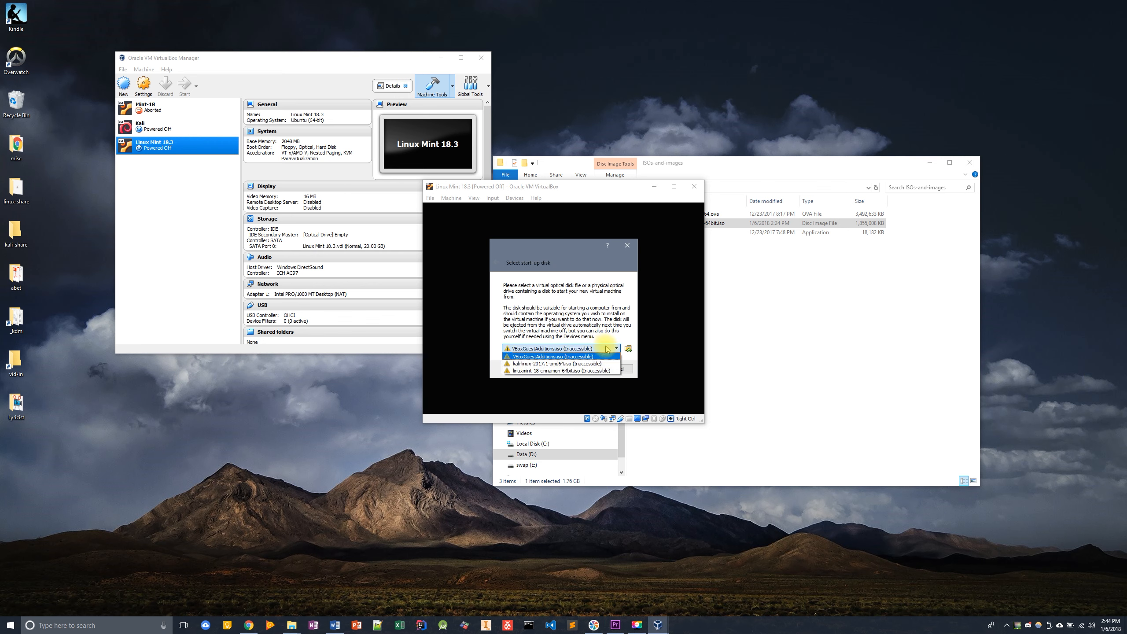
left_click(596, 319)
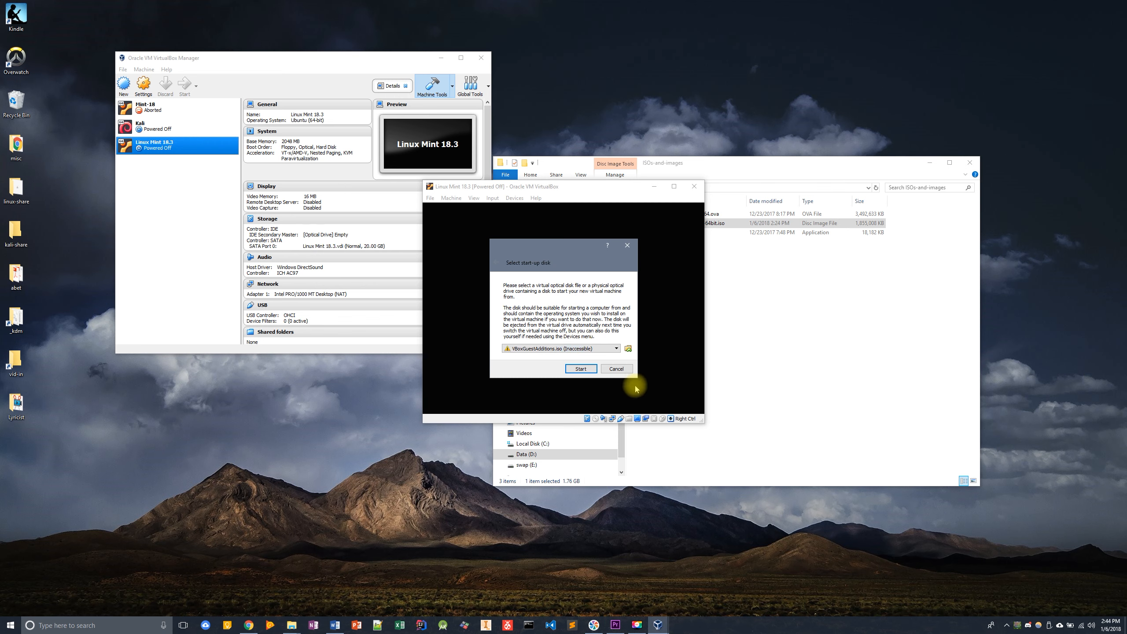
left_click(585, 369)
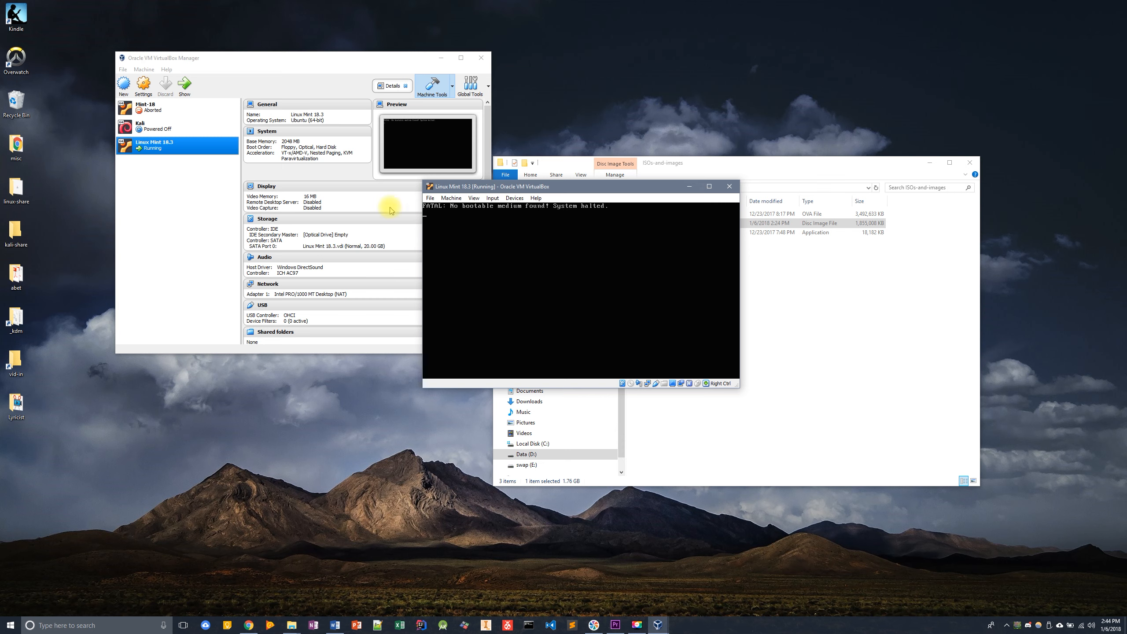
left_click(728, 187)
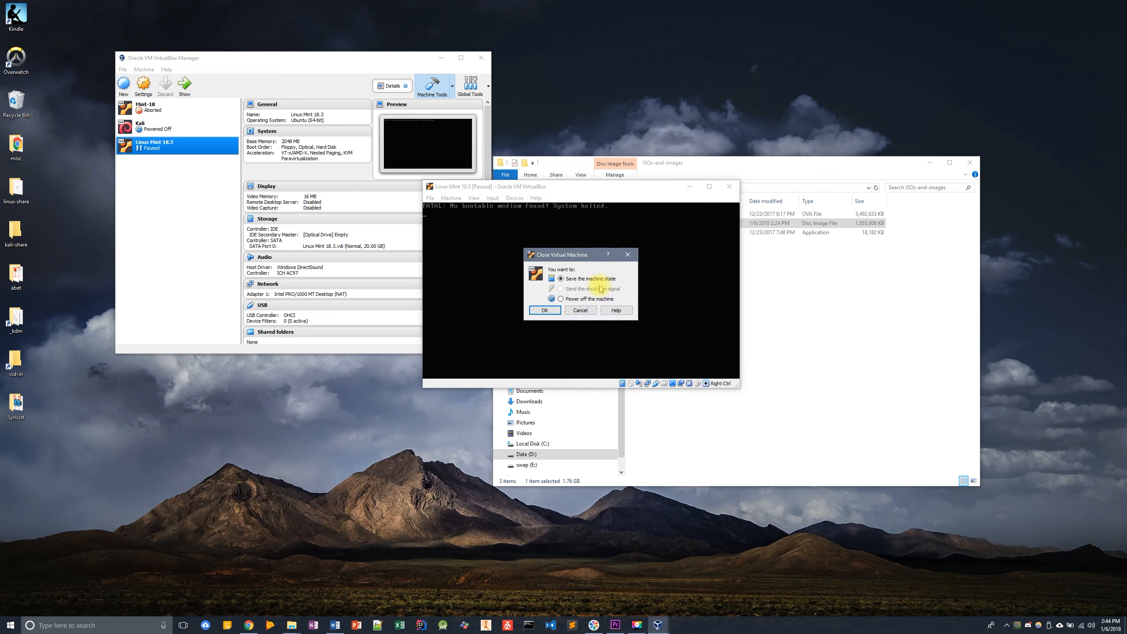
left_click(544, 310)
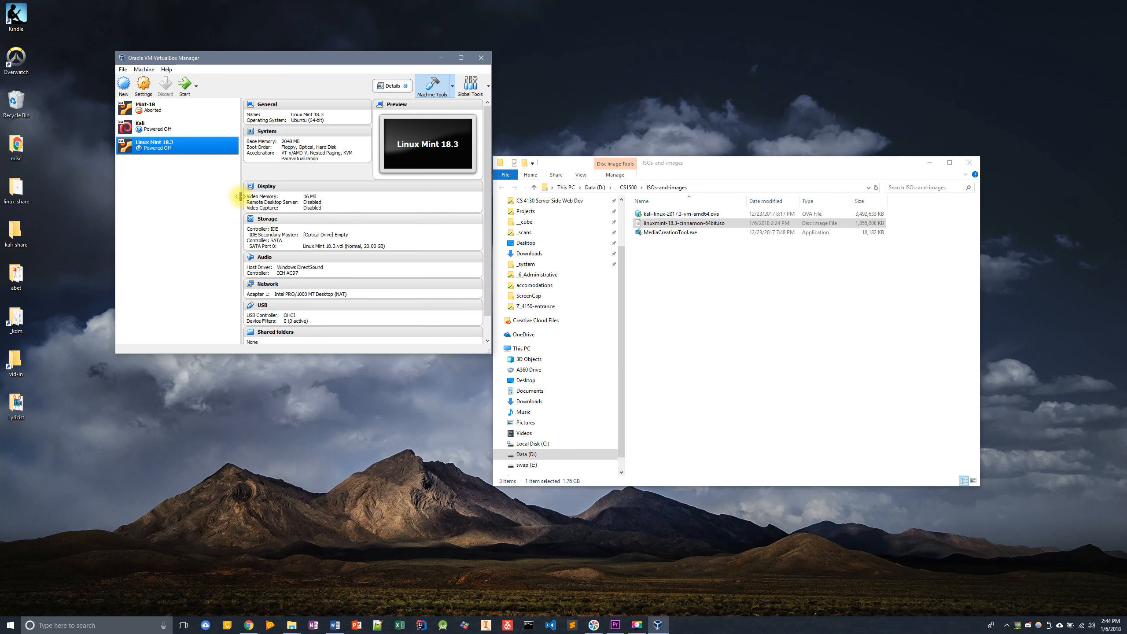
- Load linuxmint-18.3-cinnamon-64bit.iso from ISOs-and-images into the optical drive and start the virtual machine
left_click(329, 238)
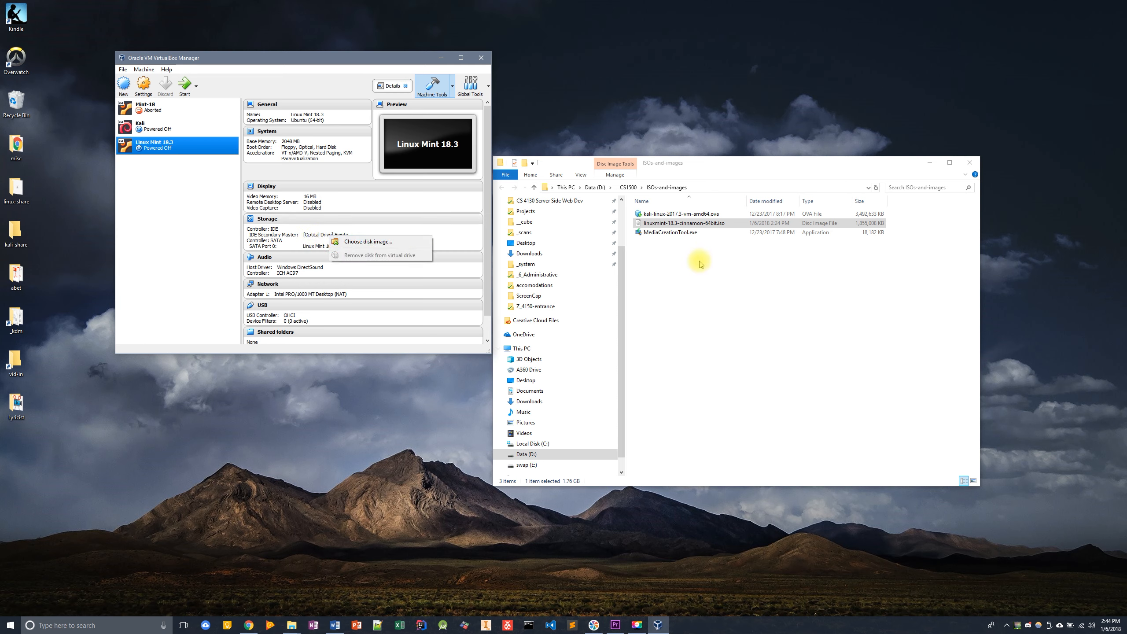
left_click(378, 244)
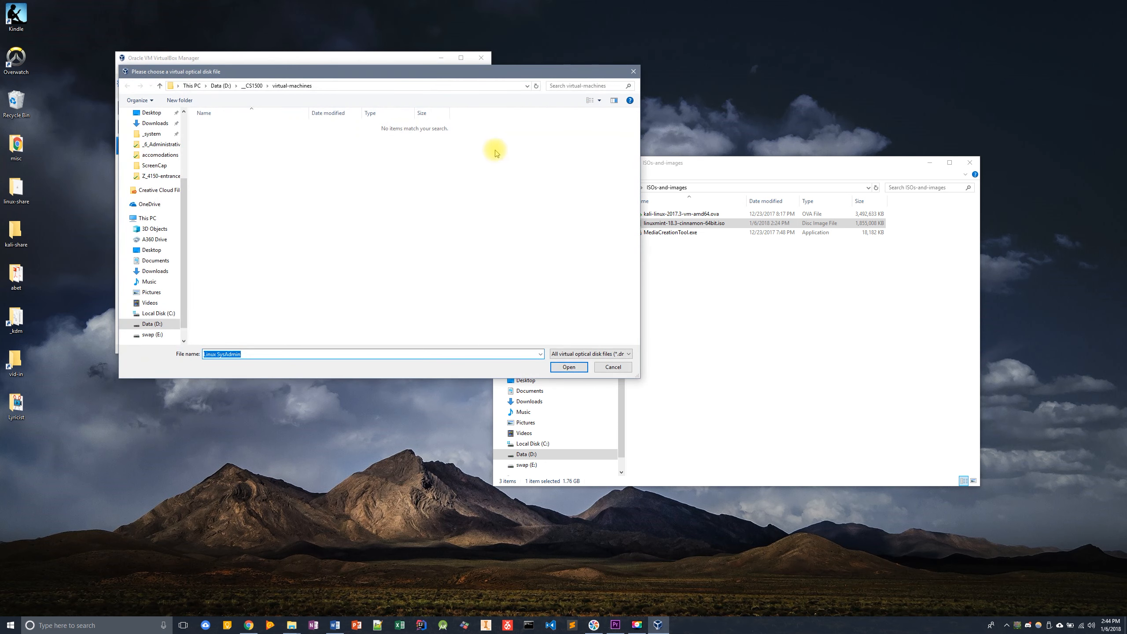
left_click(251, 86)
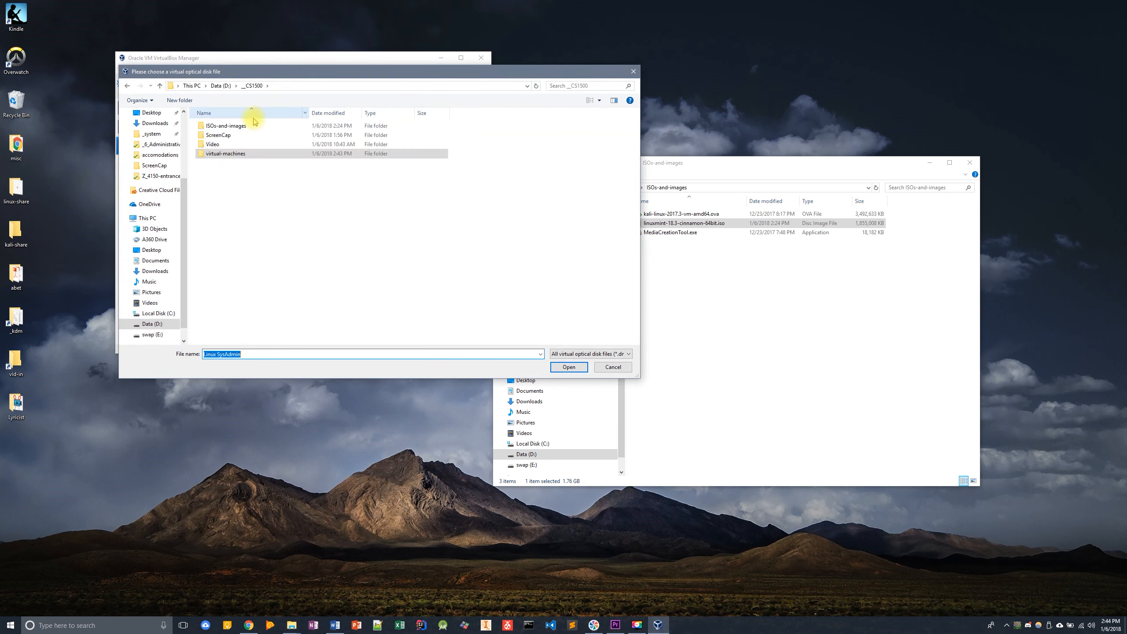
double_click(223, 127)
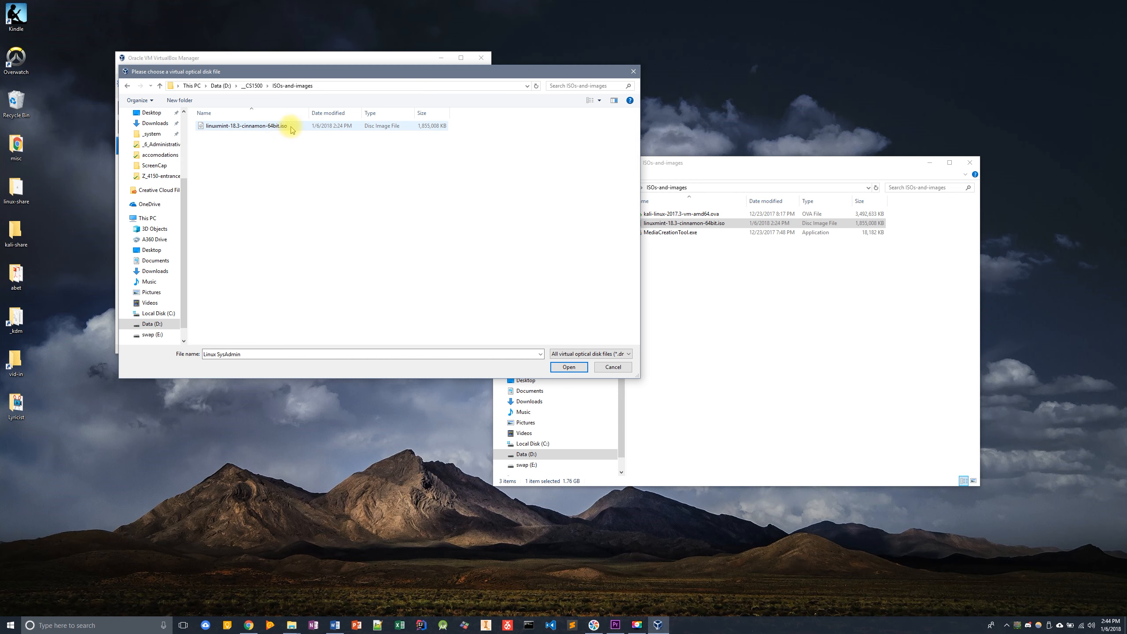
left_click(288, 126)
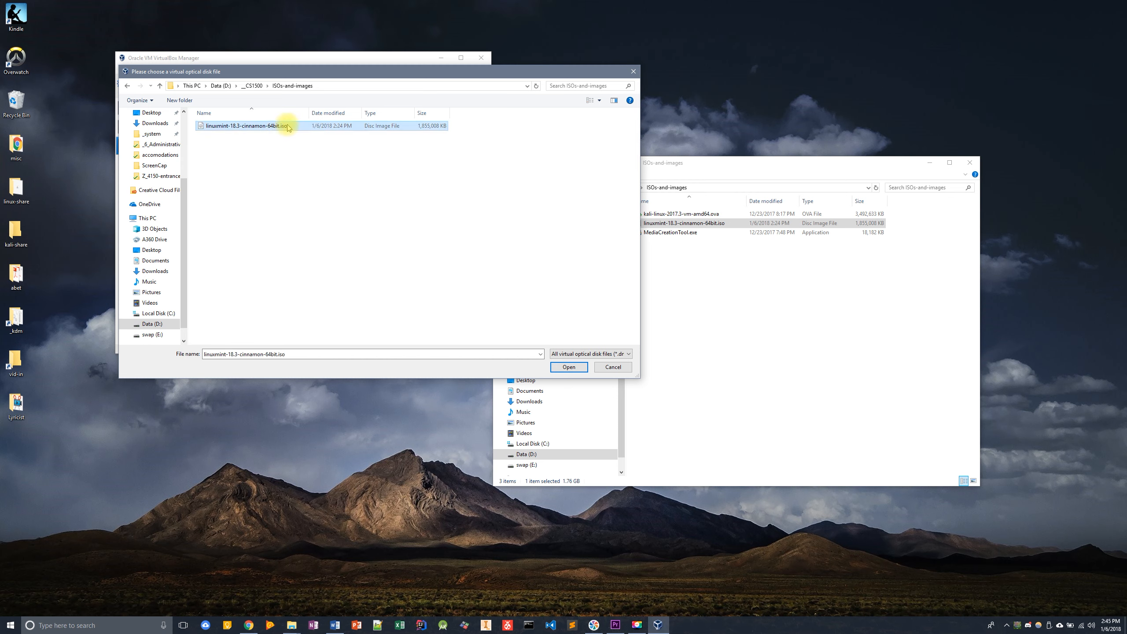
left_click(569, 367)
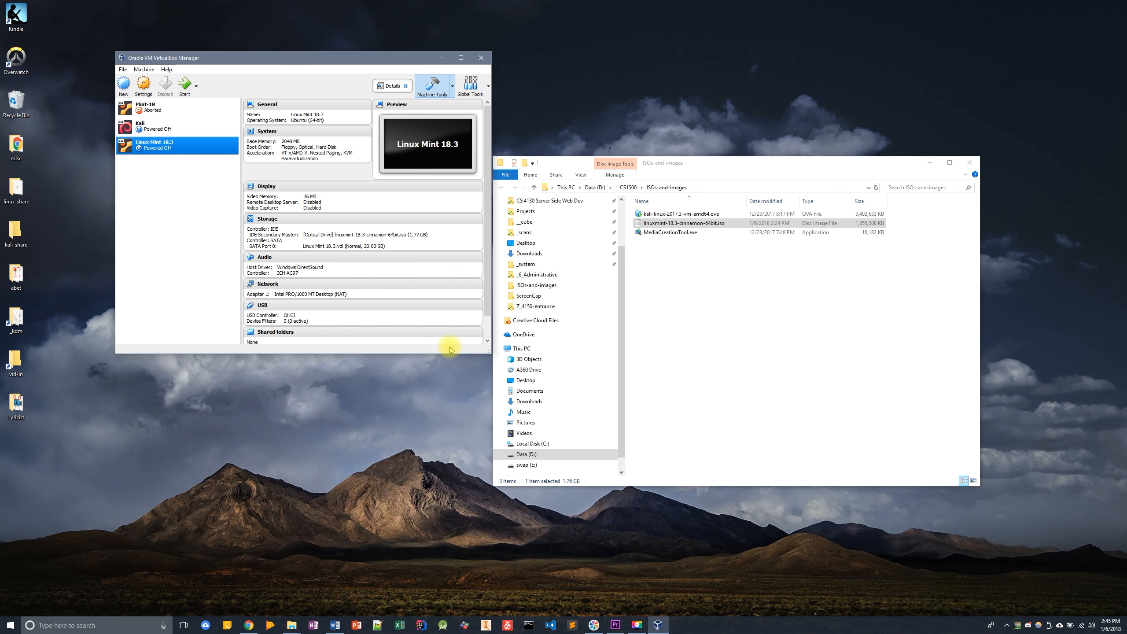
left_click(183, 87)
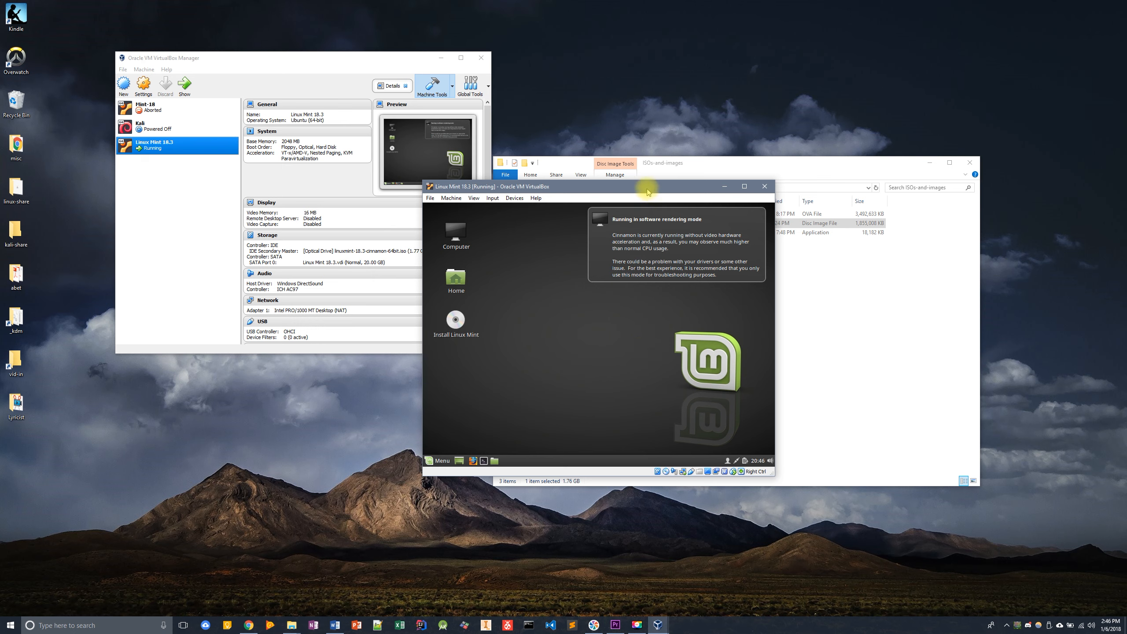
- Dismiss the software rendering notice and enlarge the Linux Mint virtual machine window
left_click_drag(647, 186, 565, 264)
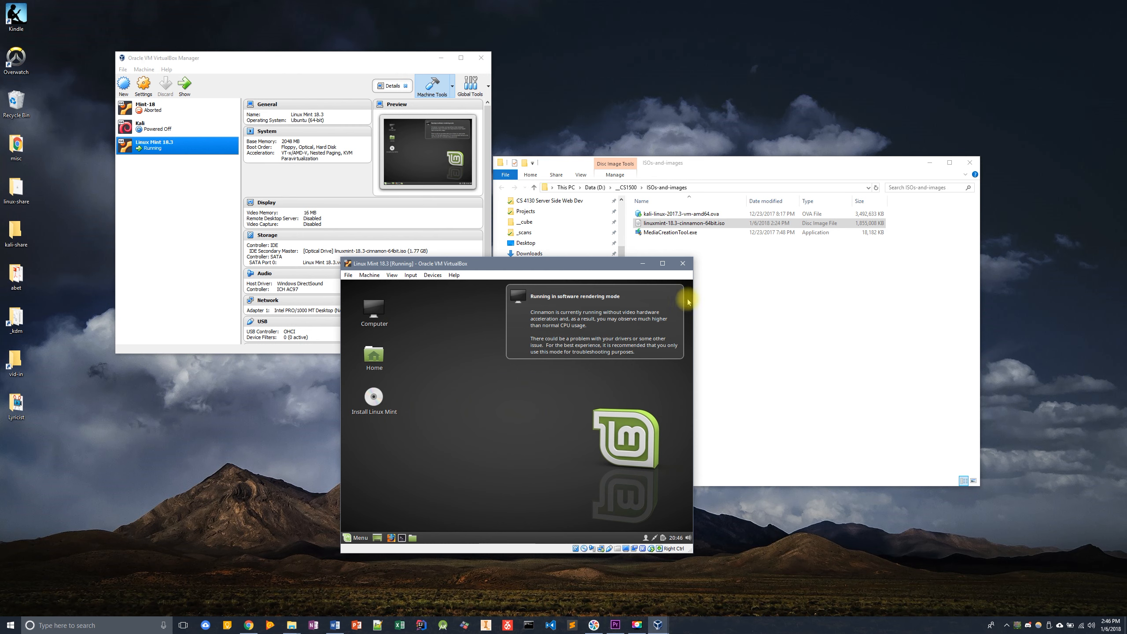
left_click(676, 297)
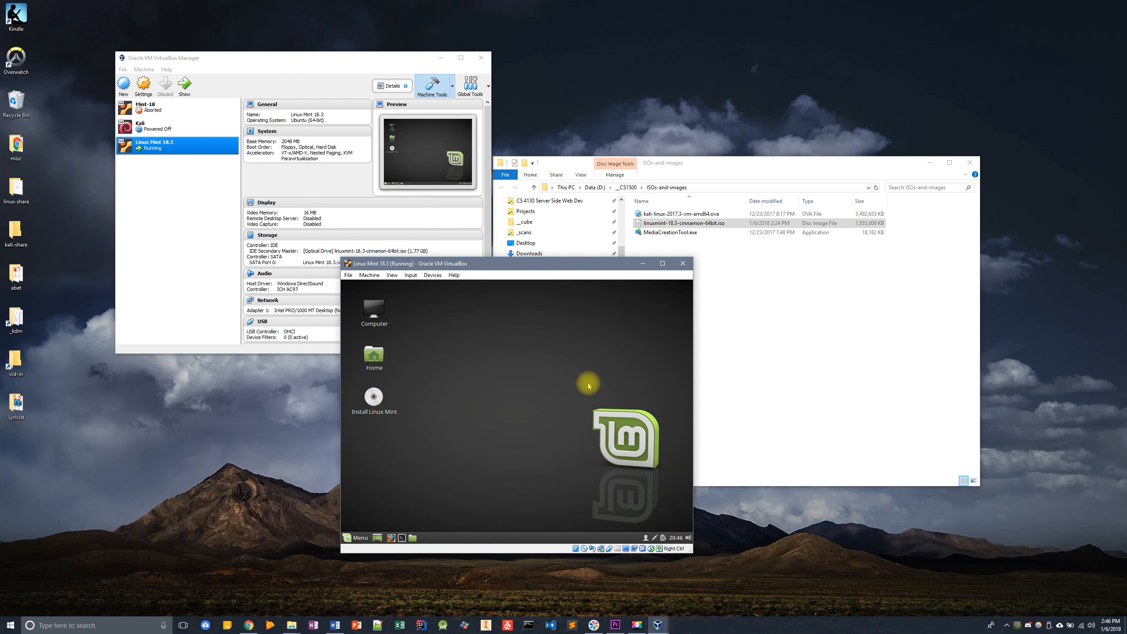
left_click_drag(533, 265, 374, 153)
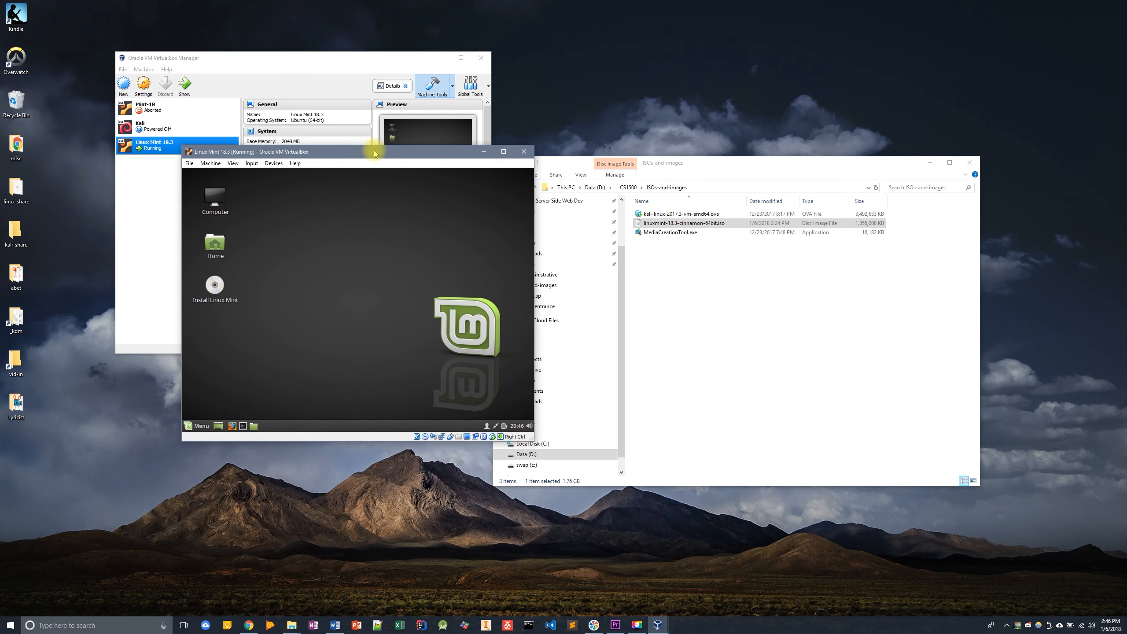
left_click_drag(528, 437, 850, 577)
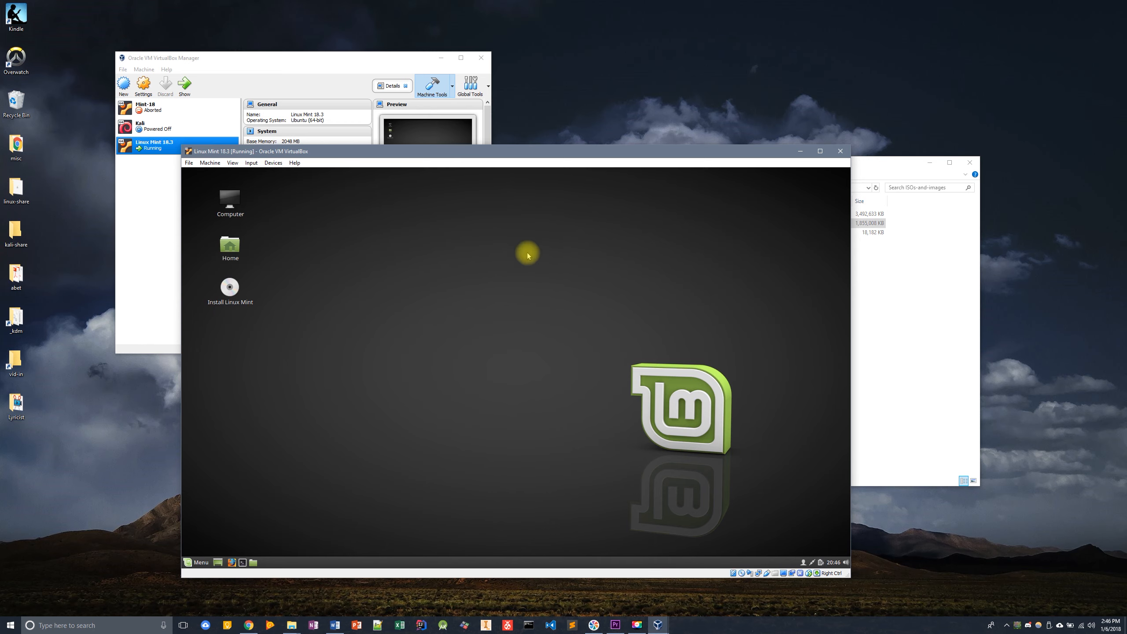
left_click_drag(486, 153, 482, 118)
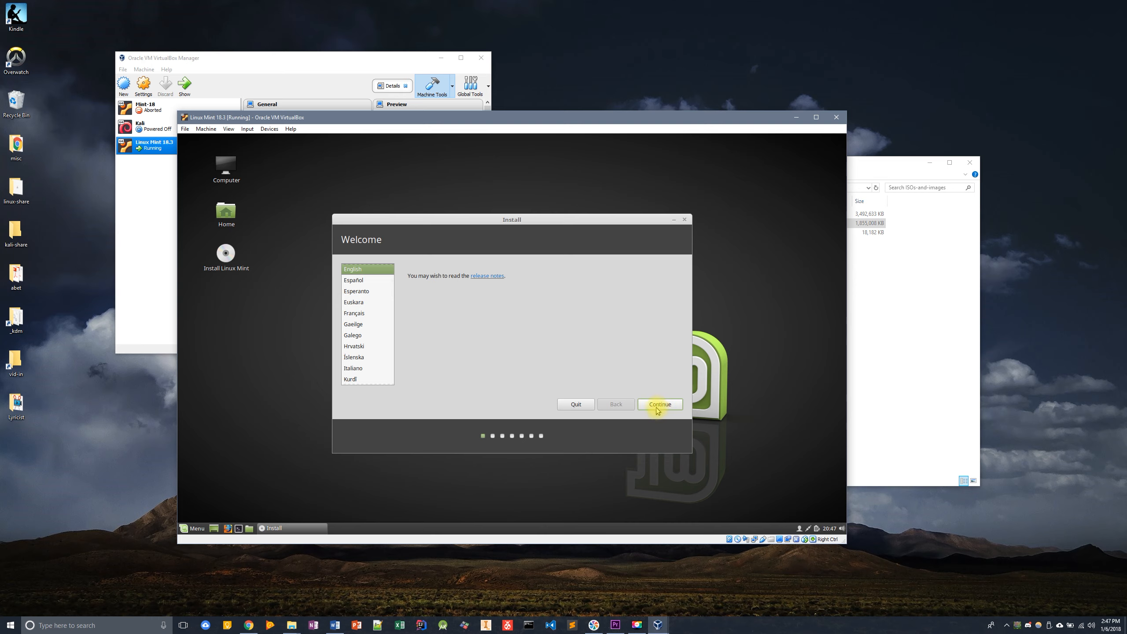
- Proceed through the installer in English, choosing Erase disk and install Linux Mint, with Chicago location and English (US) keyboard layout
left_click(658, 405)
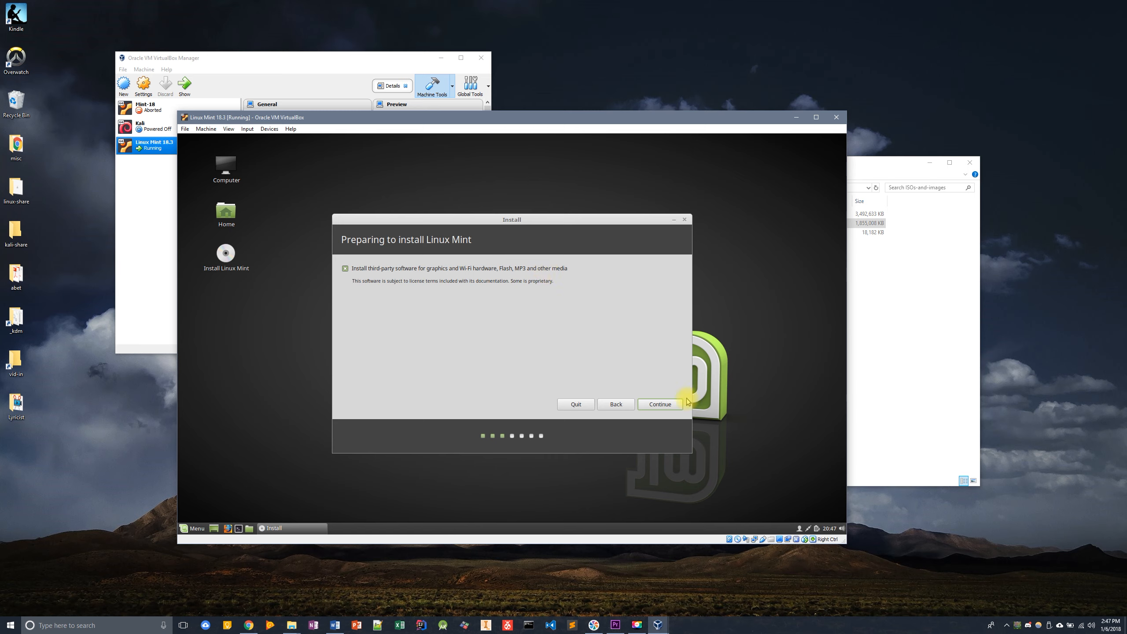
left_click(661, 405)
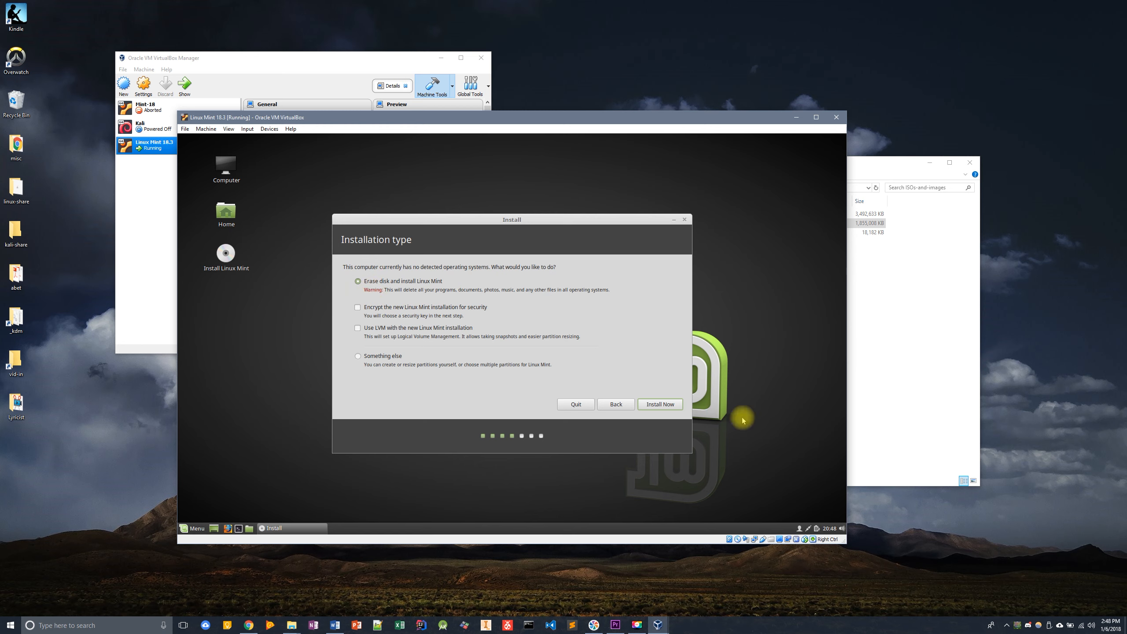
left_click(665, 408)
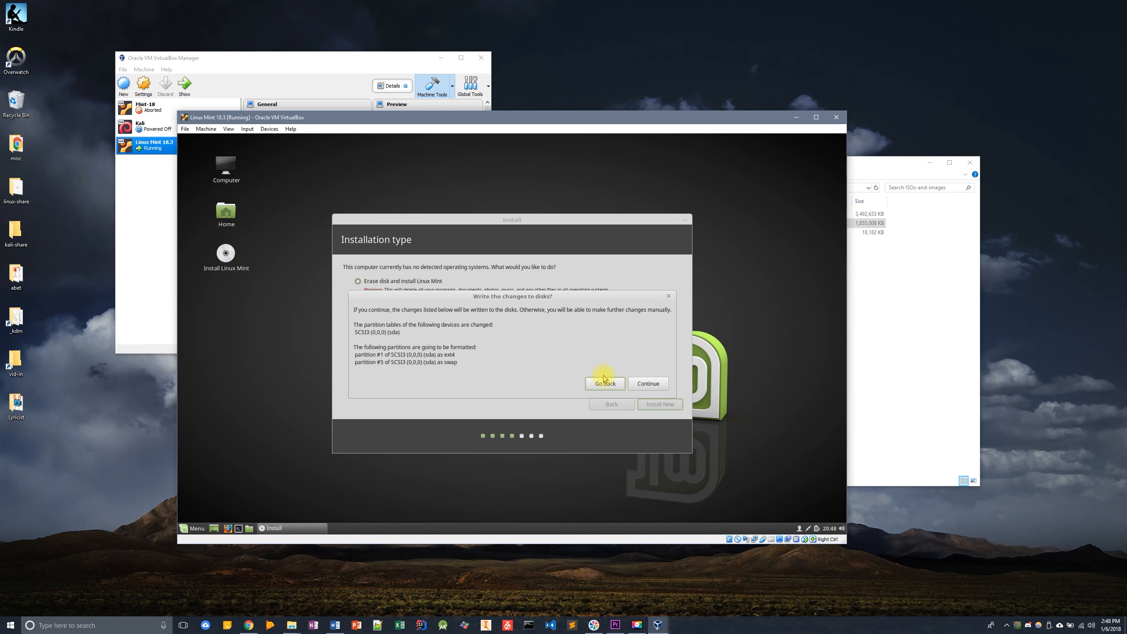
left_click(665, 386)
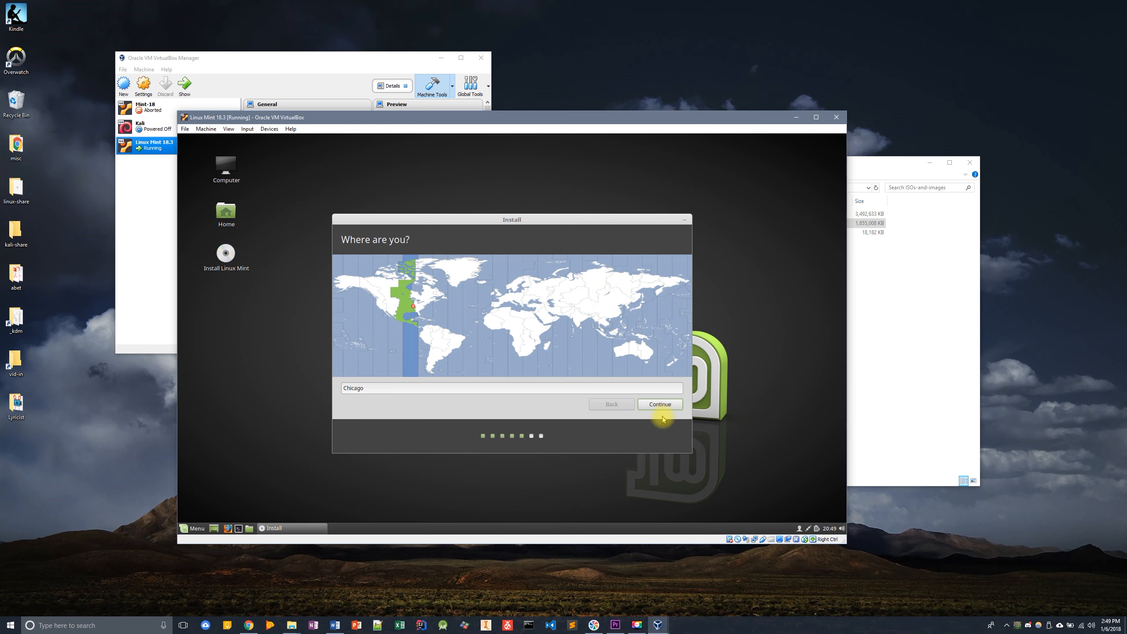
left_click(672, 402)
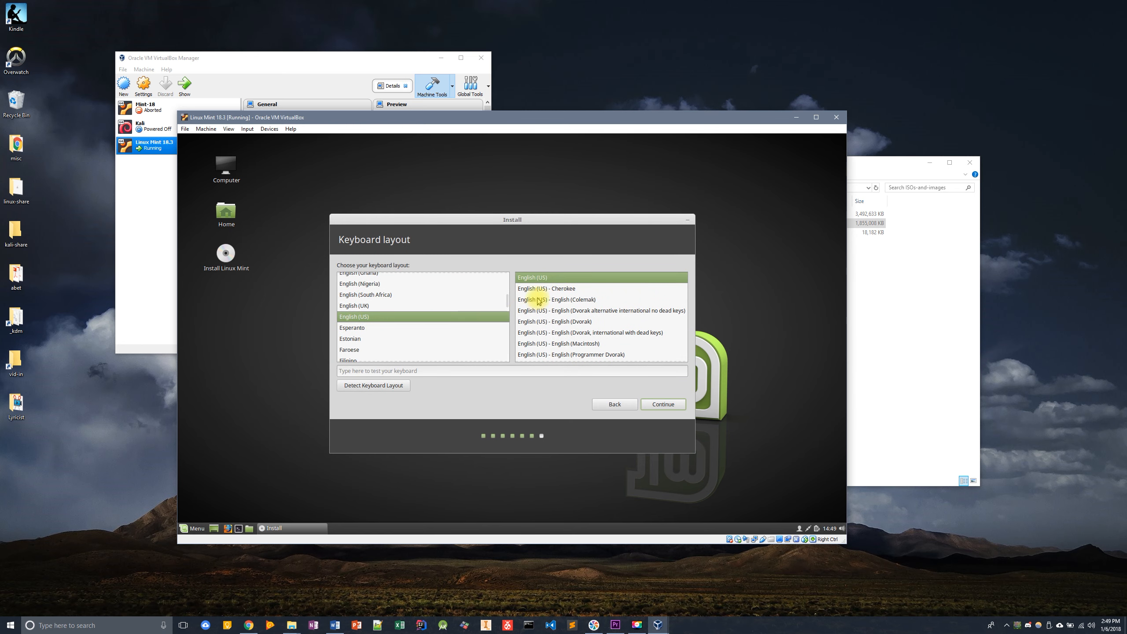
left_click(676, 403)
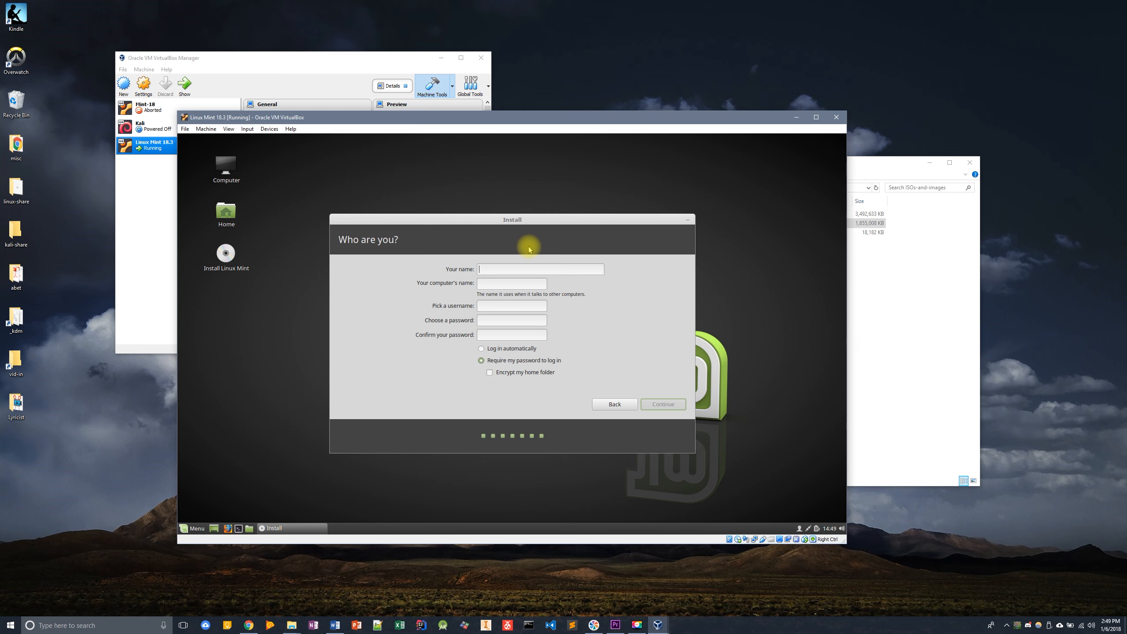
- Enter the user's name, keep the suggested computer name and username, and type the account password and its confirmation
type("perry")
left_click(527, 285)
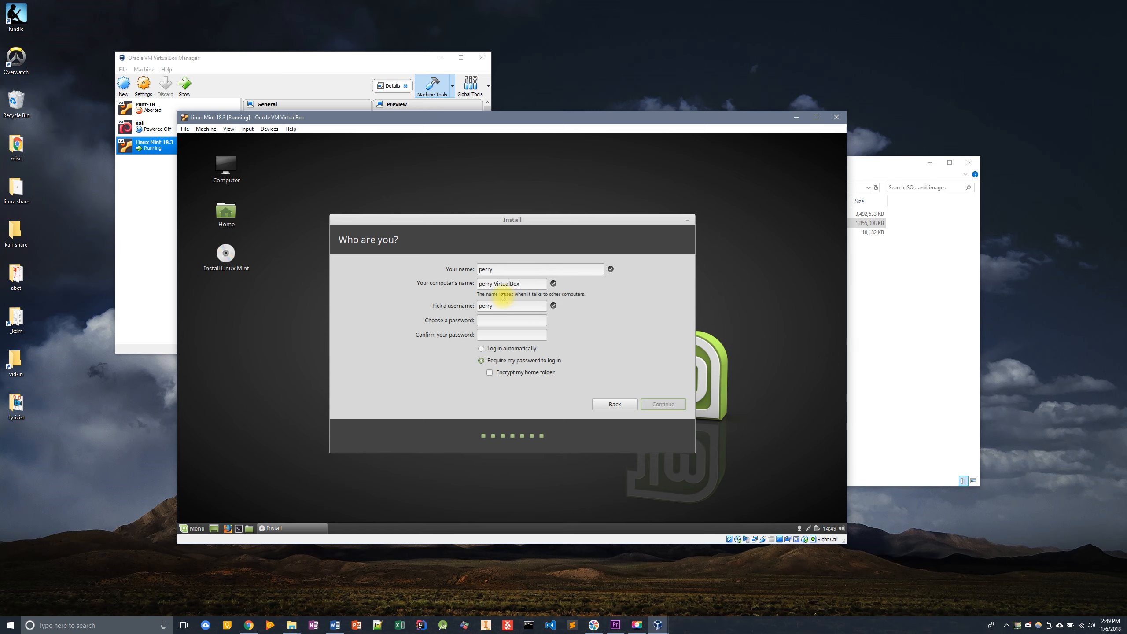
left_click(494, 320)
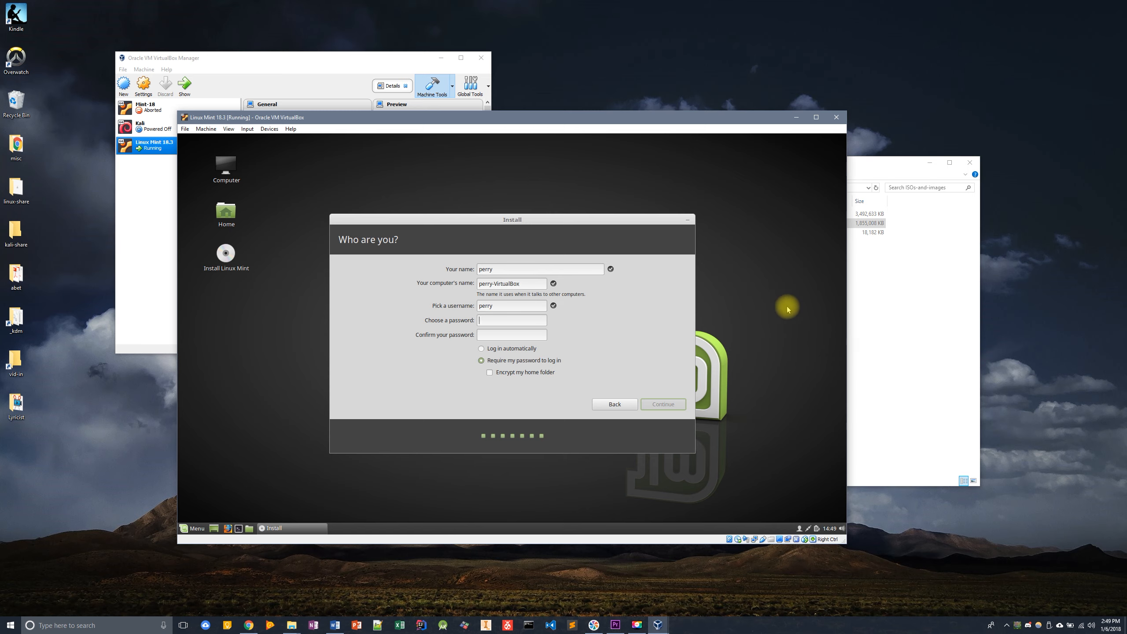
type("1234")
key("Tab")
type("1234")
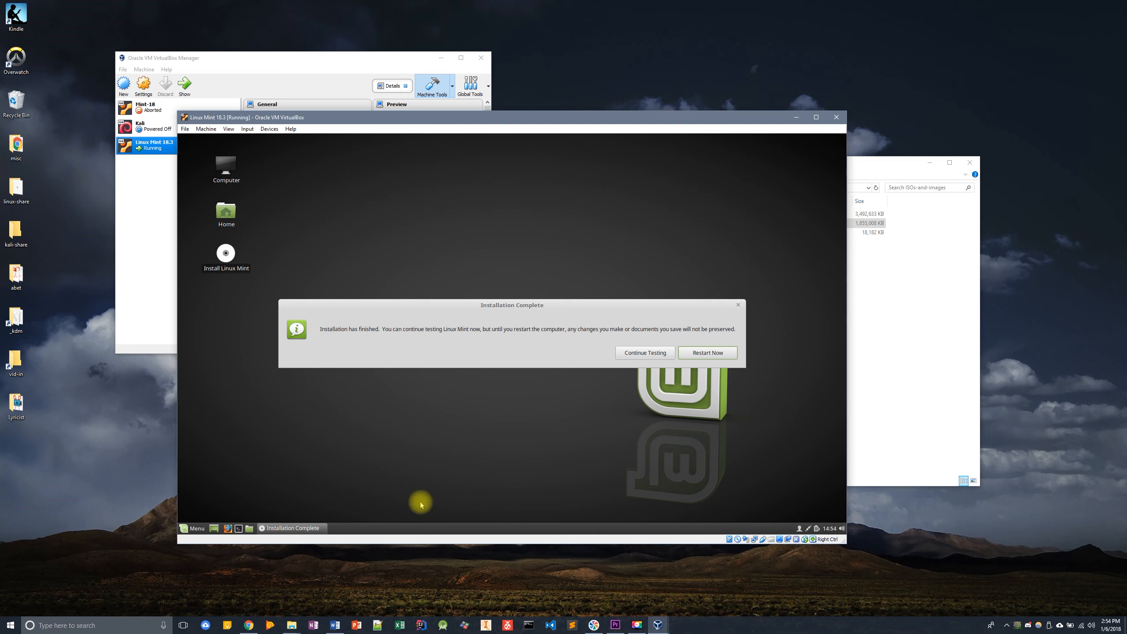
- Restart the virtual machine after installation and continue past the remove-installation-medium prompt
left_click(708, 359)
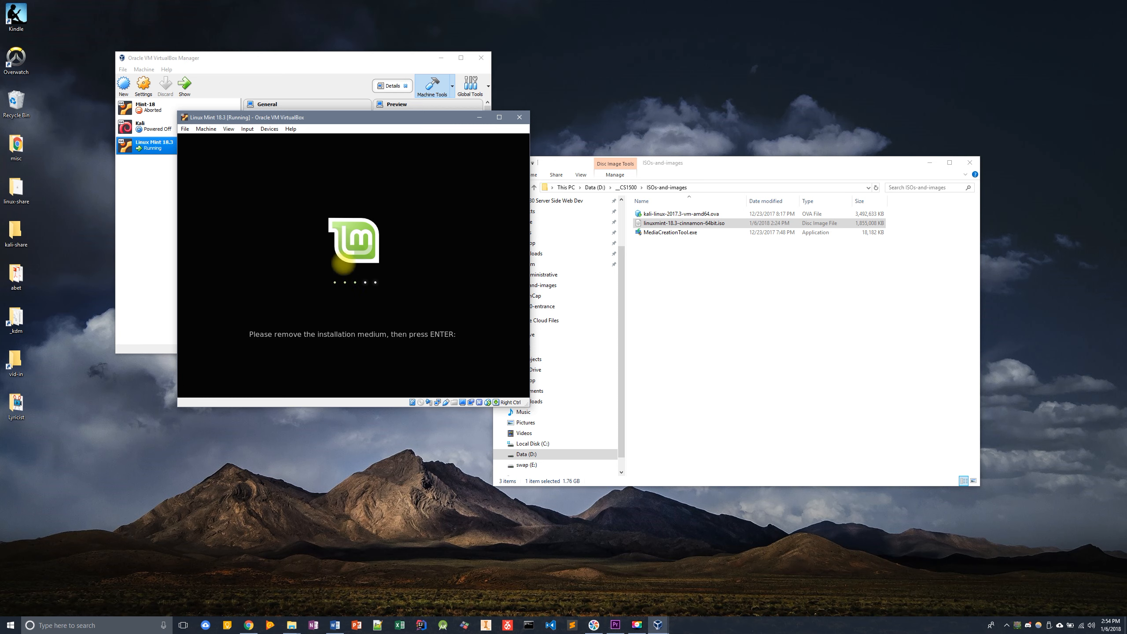
key("Return")
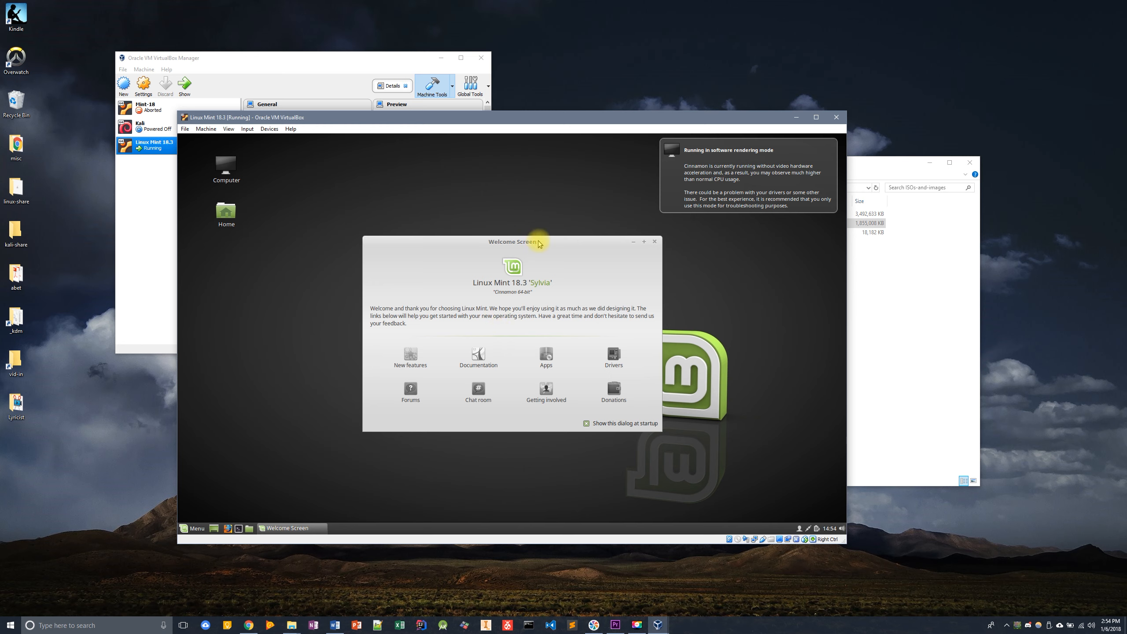
- Move the Welcome Screen aside, browse the Menu's applications, and open the Home folder in the file manager
left_click_drag(538, 235, 470, 178)
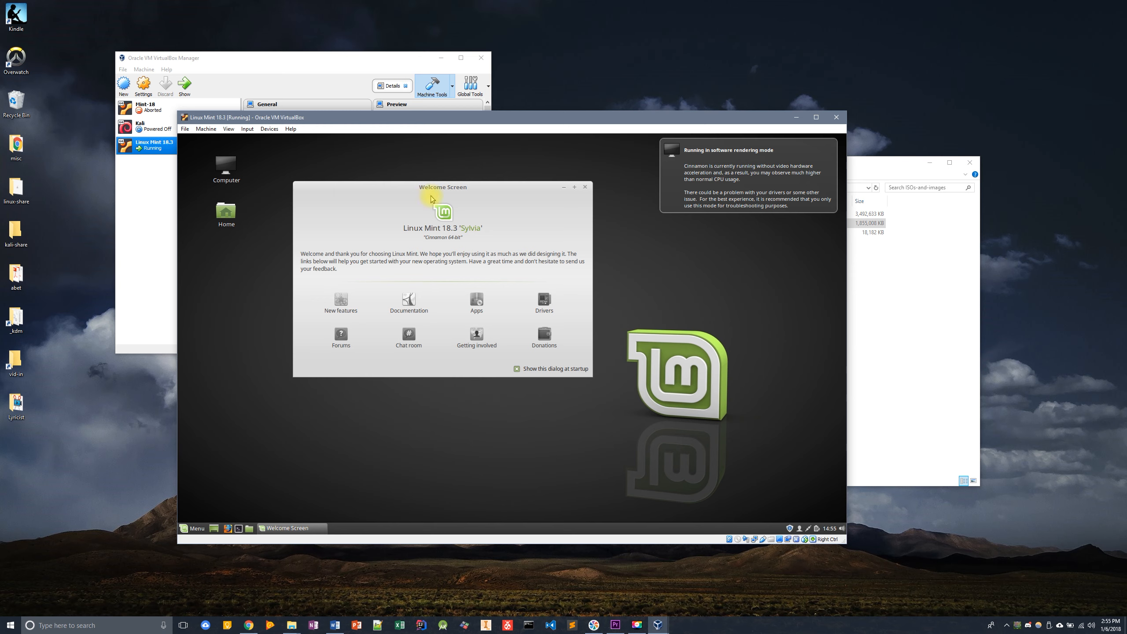
left_click_drag(442, 191, 414, 192)
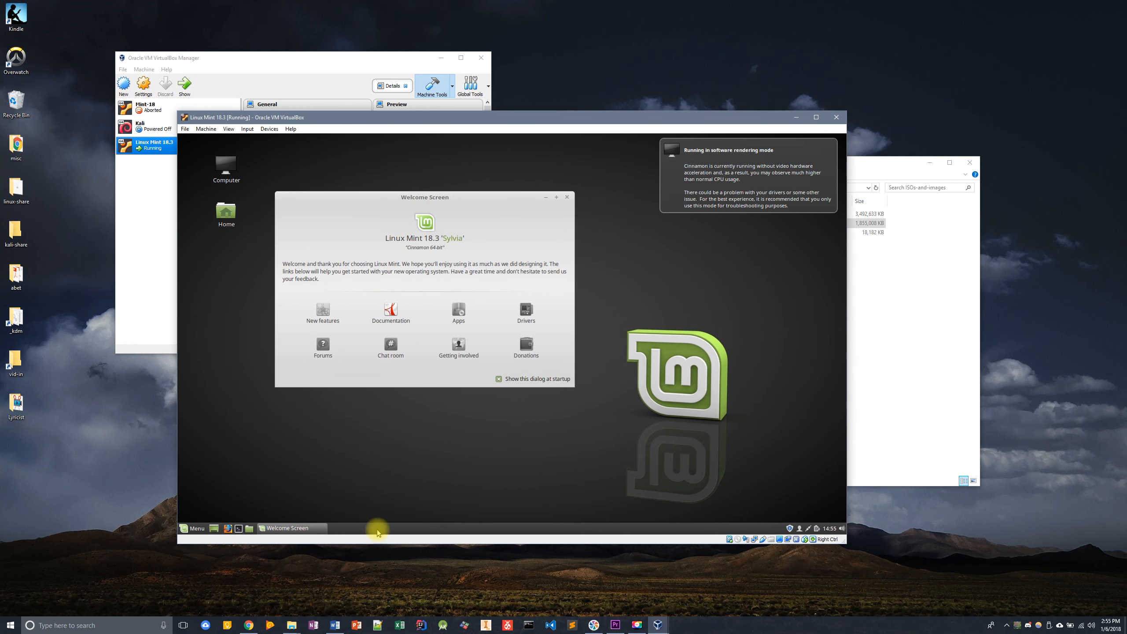
left_click(239, 530)
left_click(191, 530)
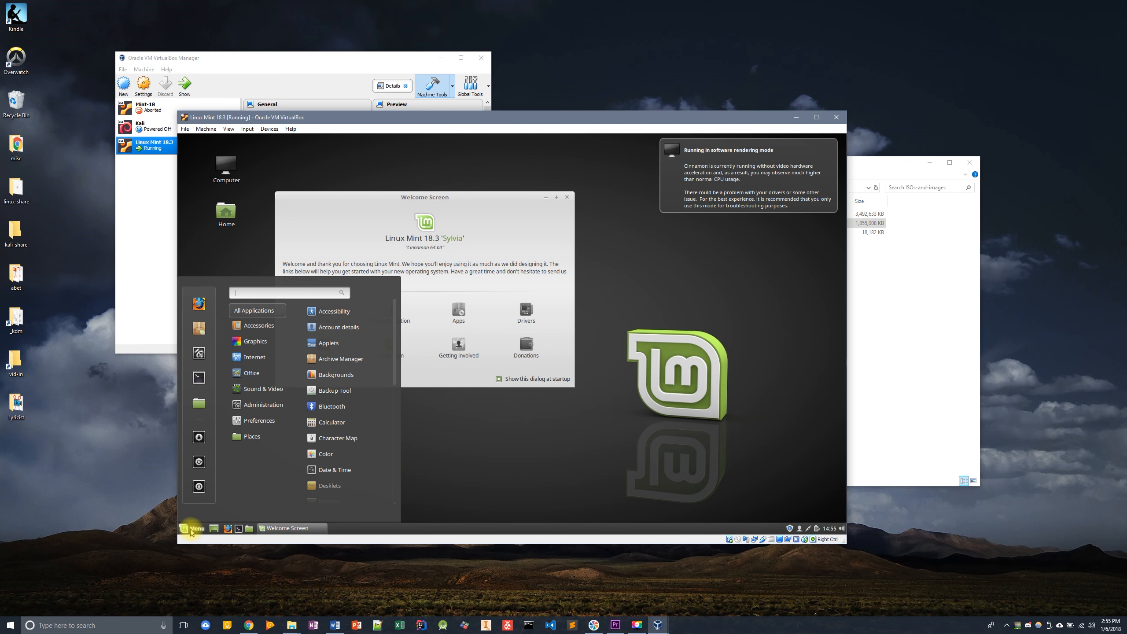
mouse_move(274, 369)
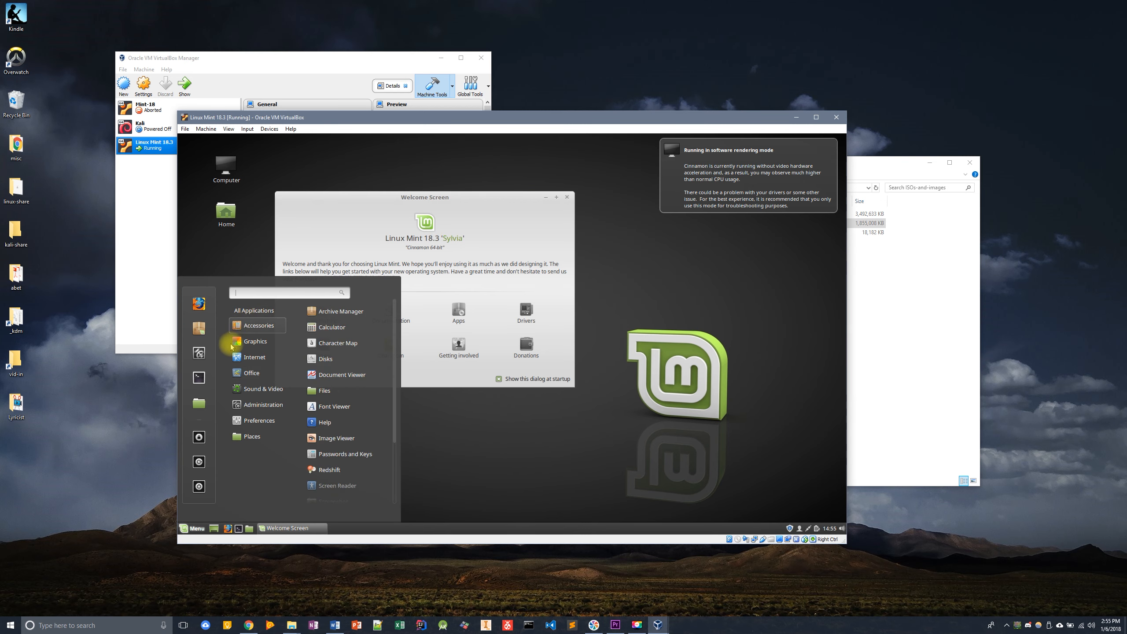
mouse_move(264, 405)
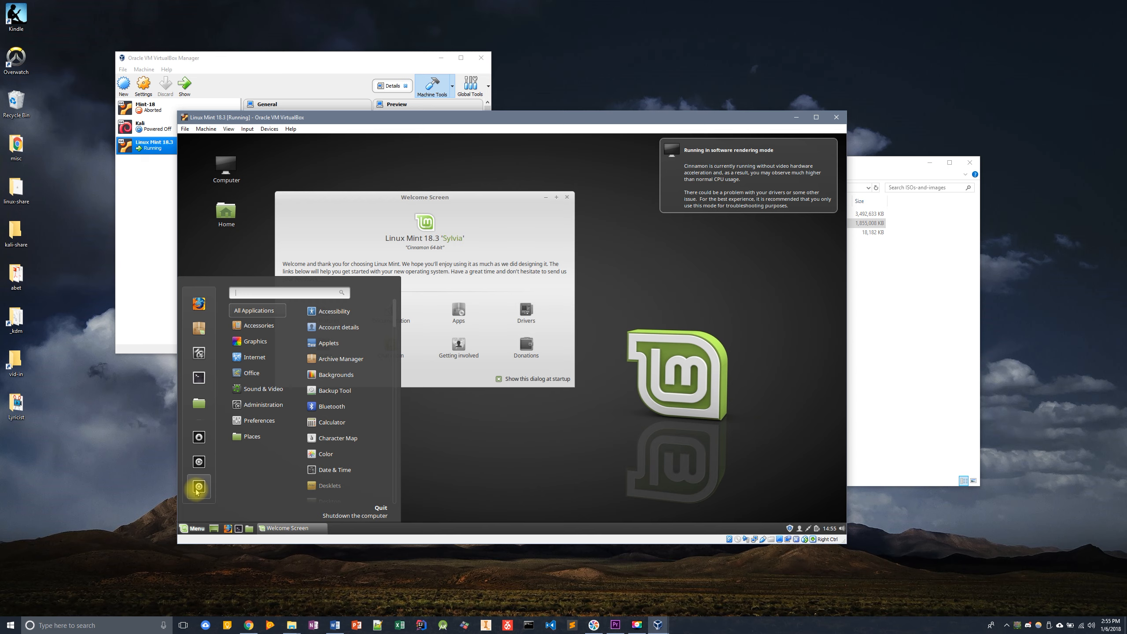
left_click(250, 531)
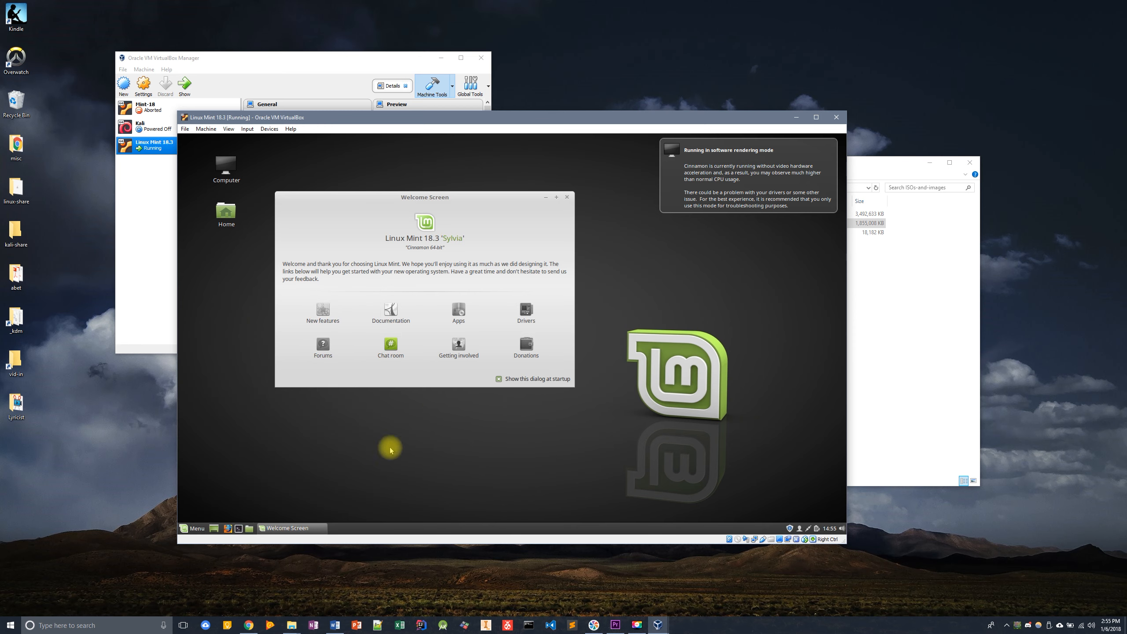
left_click(250, 528)
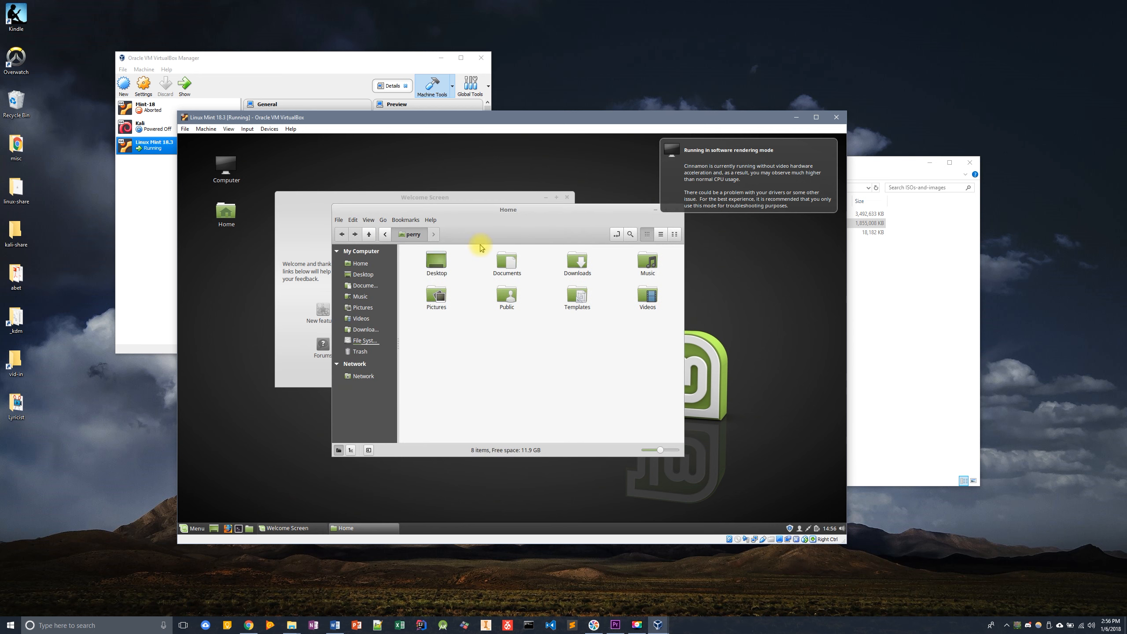
- Open a Terminal window and list the home directory's contents with ls
left_click_drag(508, 209, 582, 239)
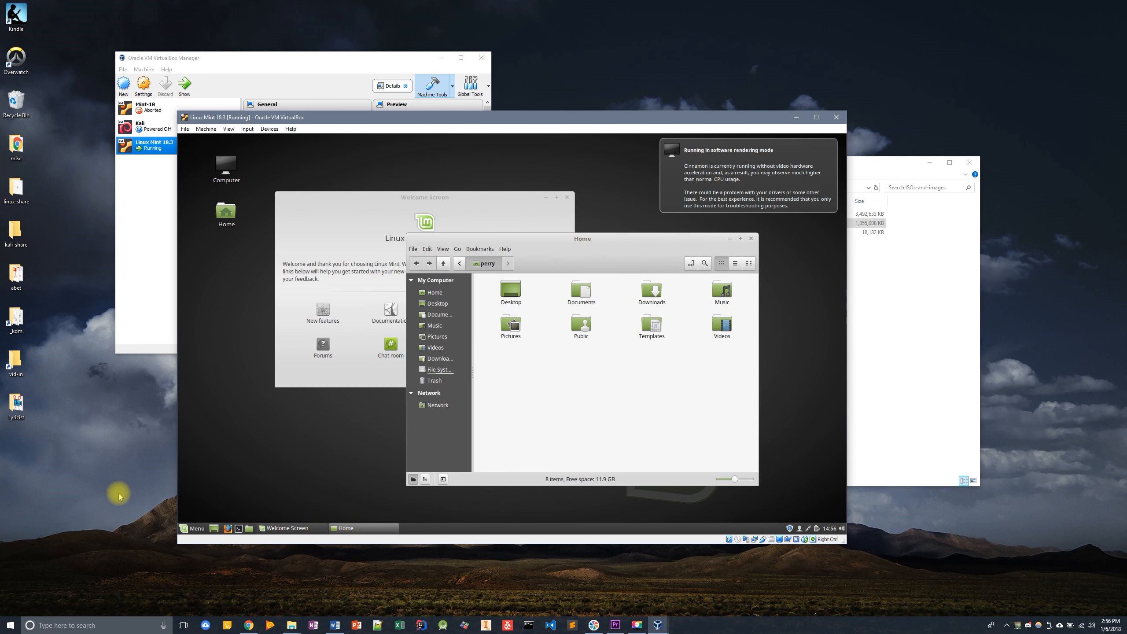
left_click(239, 528)
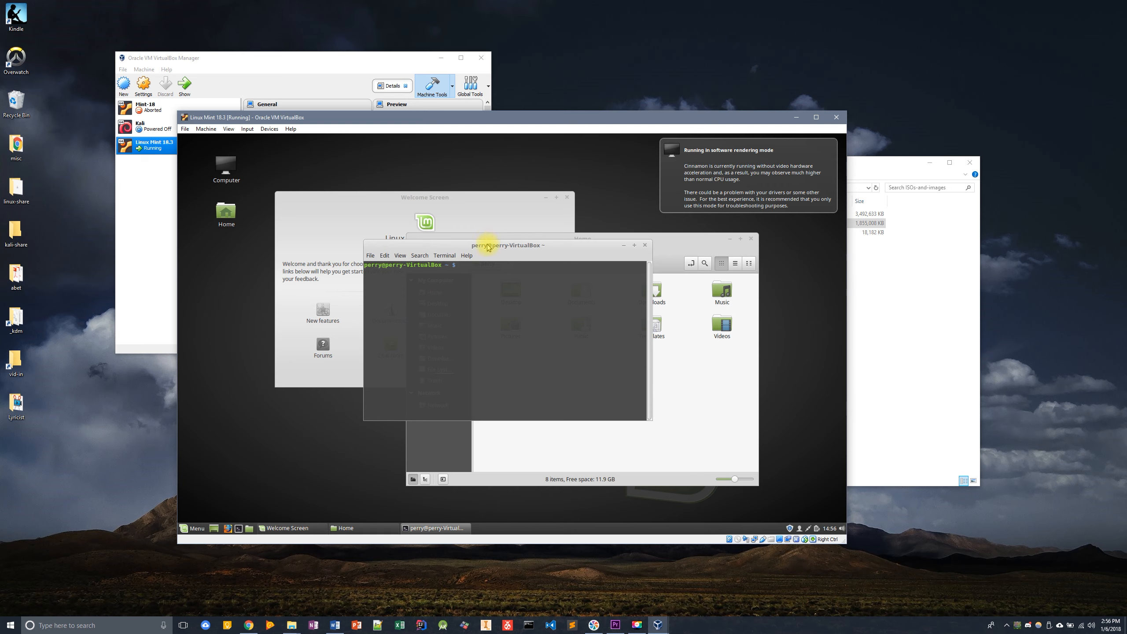
left_click_drag(485, 243, 459, 149)
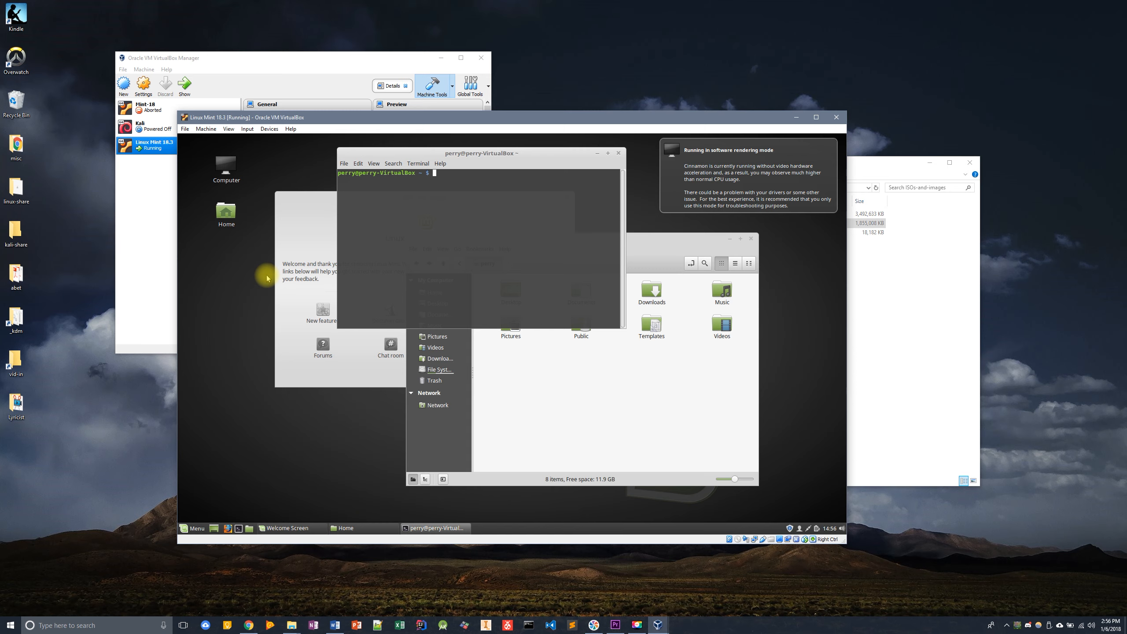
type("ls")
key("Return")
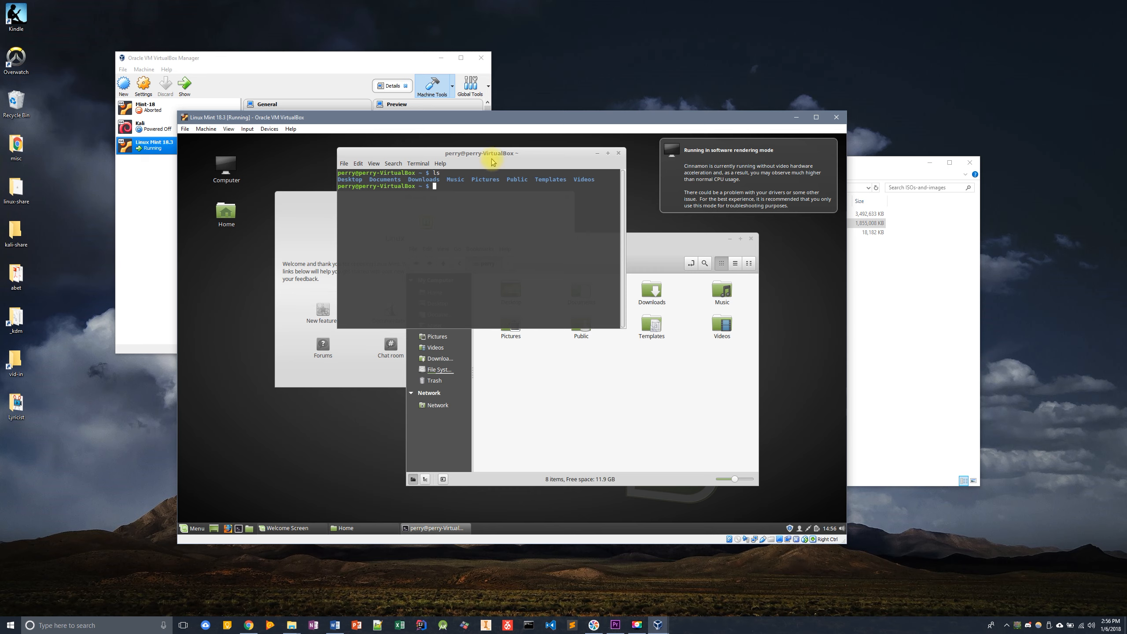
- Reposition the terminal and virtual machine windows and open the terminal's File menu
left_click_drag(497, 153, 417, 168)
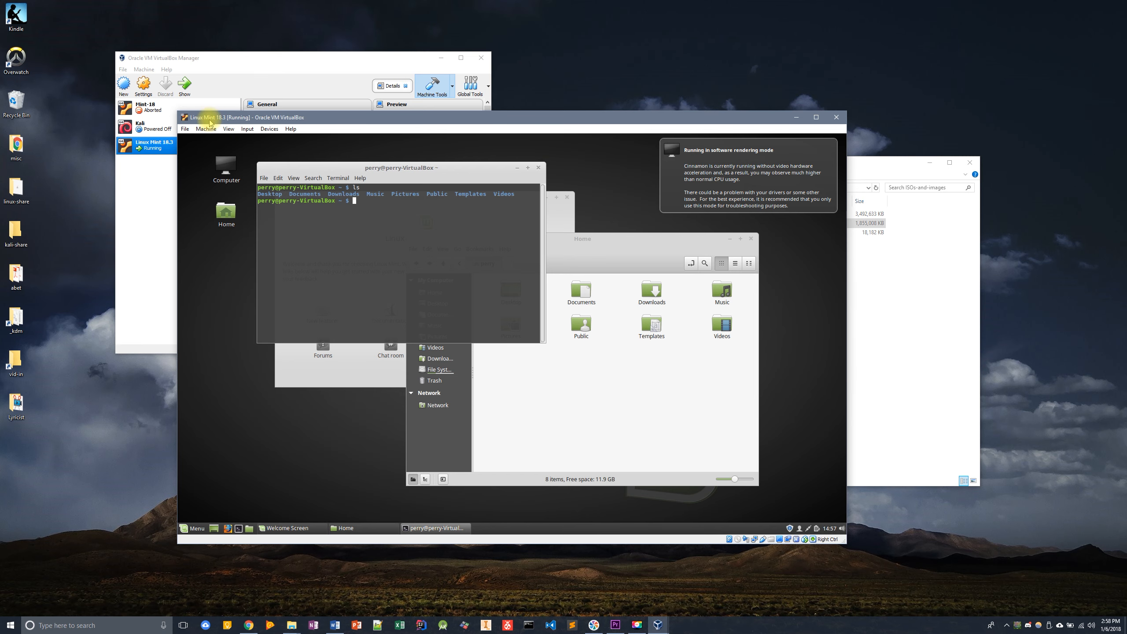
left_click_drag(207, 118, 168, 94)
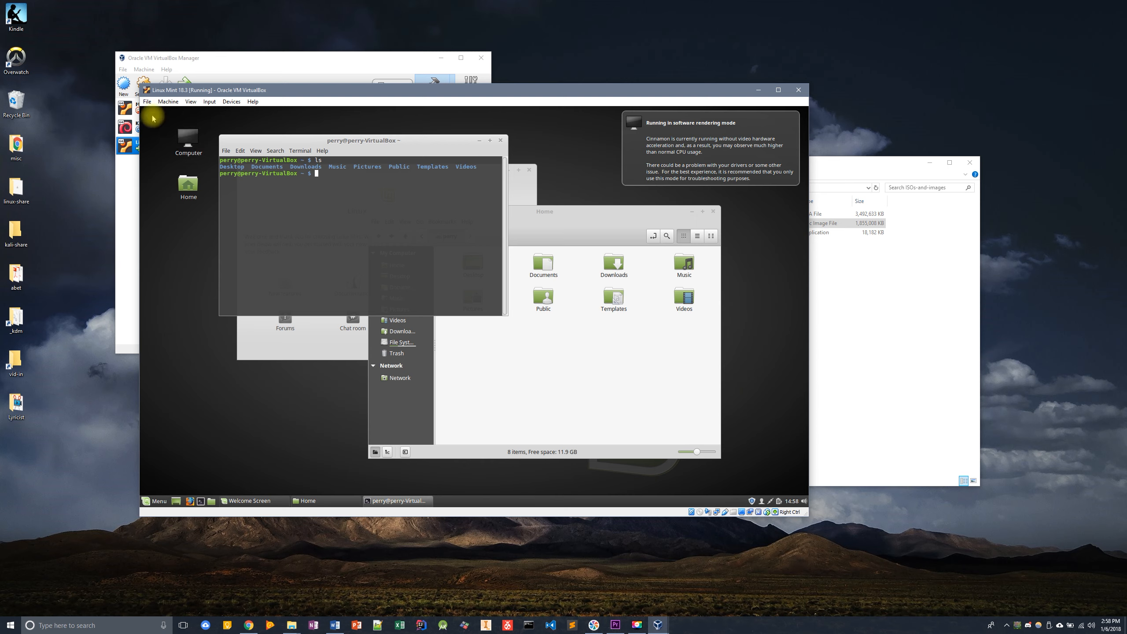
left_click_drag(304, 93, 258, 118)
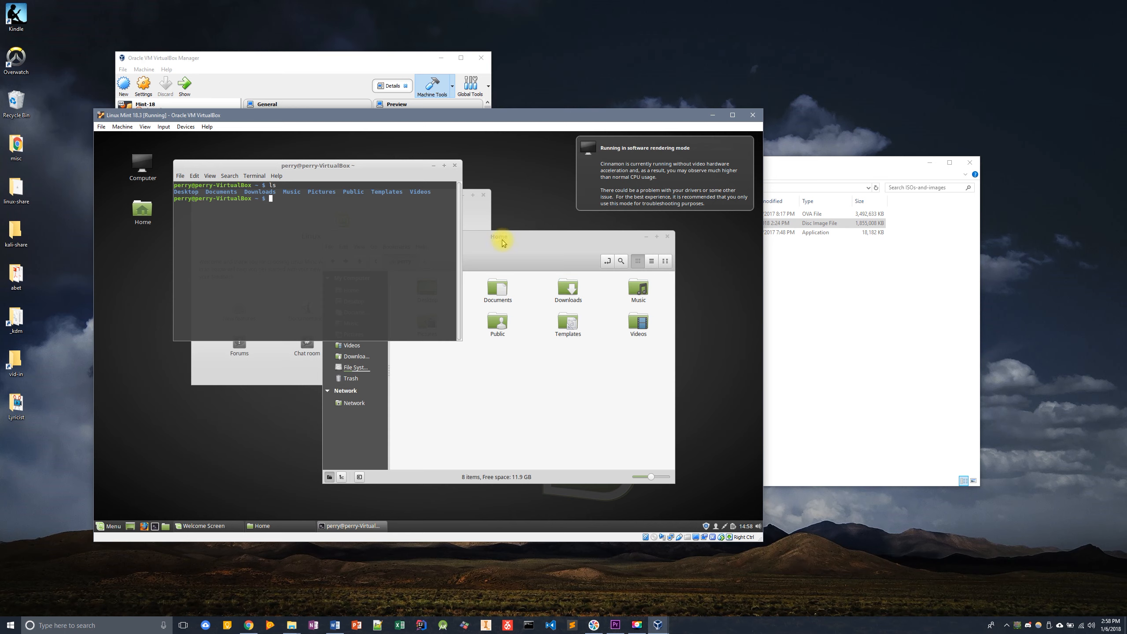
key("alt+f")
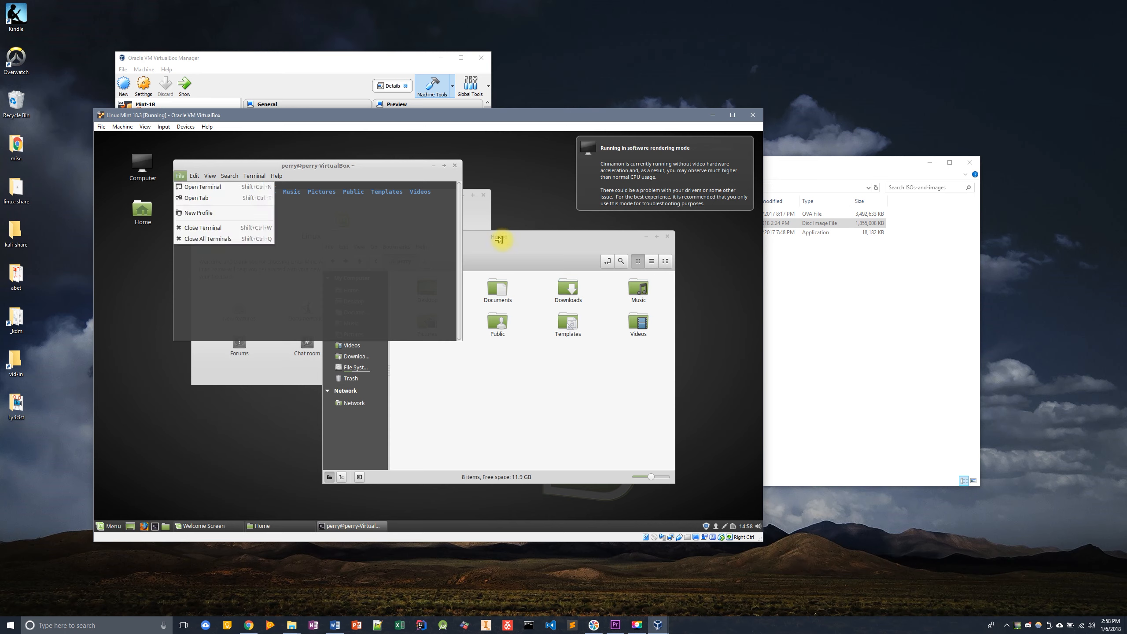